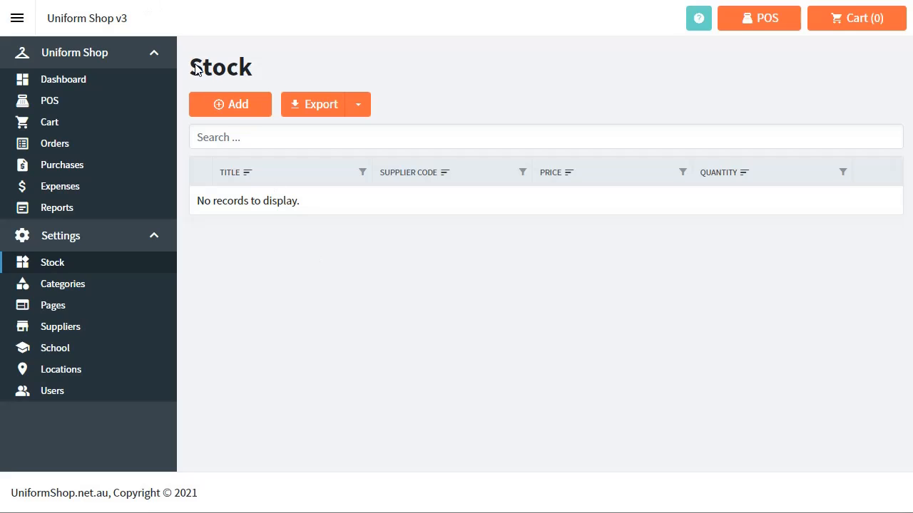
# - Start a new stock item titled Hat with sell price 25, on hand quantity 7 and supplier My School Uniform Supplier
pyautogui.click(231, 116)
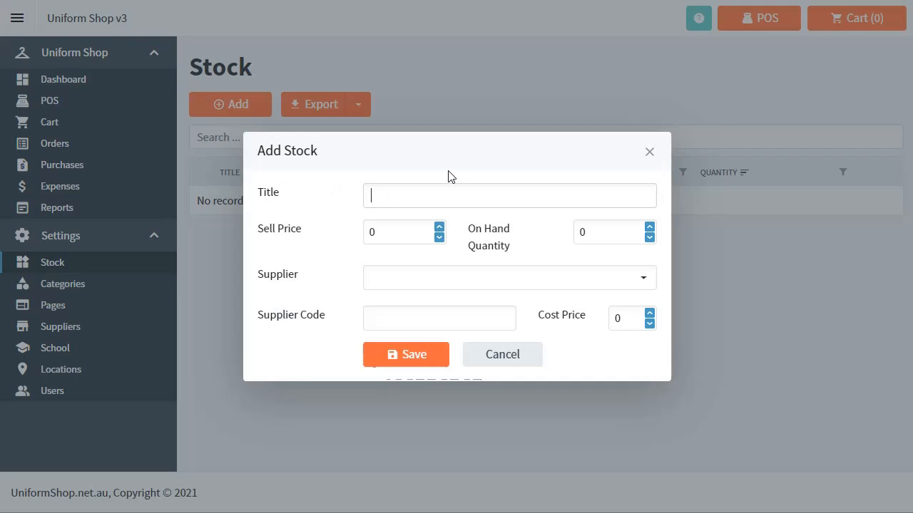
pyautogui.write('Hat')
pyautogui.moveTo(404, 231); pyautogui.dragTo(346, 231)
pyautogui.write('25')
pyautogui.moveTo(601, 235); pyautogui.dragTo(550, 247)
pyautogui.write('7')
pyautogui.click(579, 280)
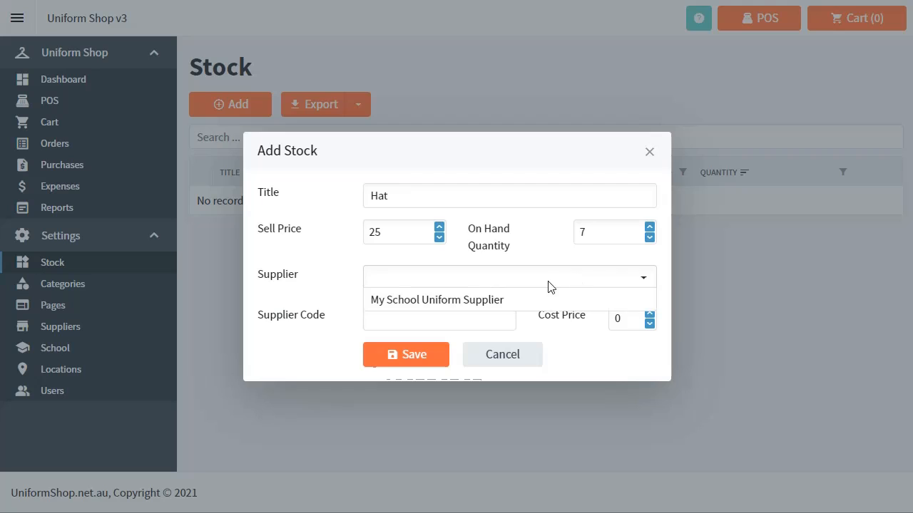
pyautogui.click(435, 302)
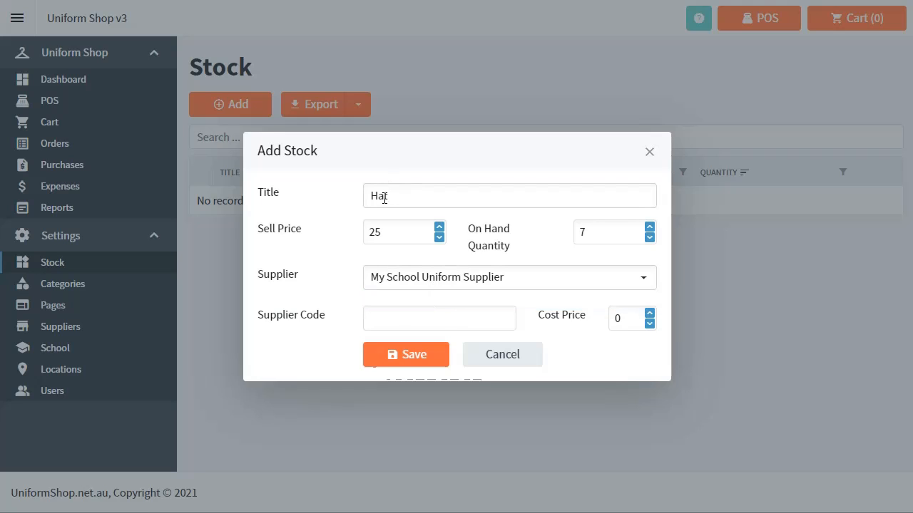
# - Enter supplier code HAT-BLUE-01 and cost price 15 for the new Hat item and save it
pyautogui.click(396, 319)
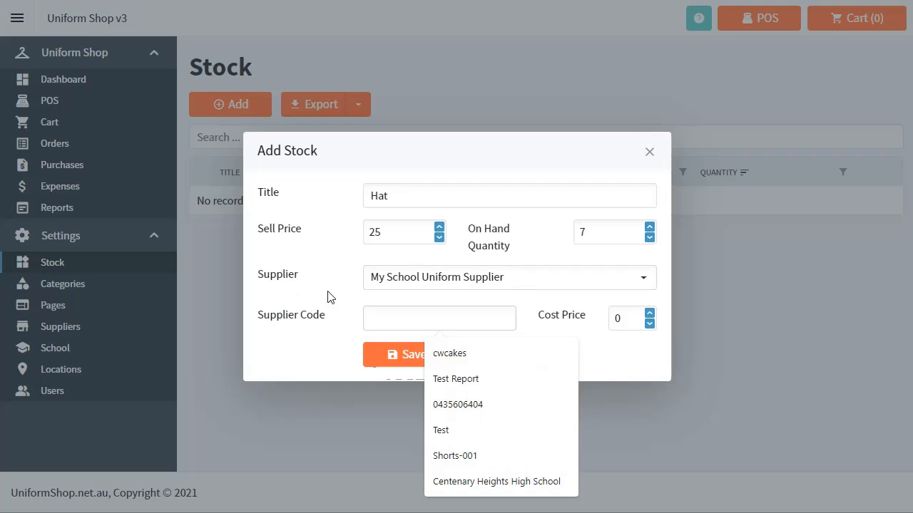
pyautogui.write('f')
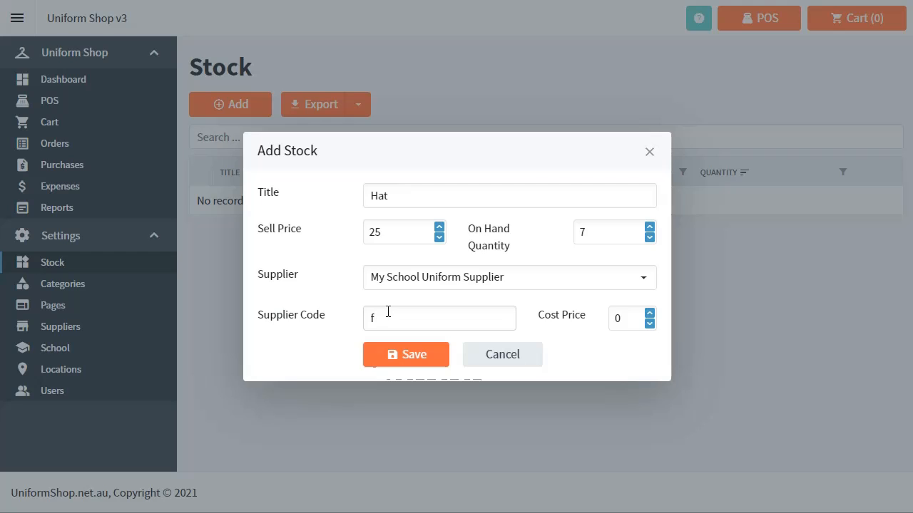
pyautogui.press('BackSpace')
pyautogui.write('HAT-BLUE-01')
pyautogui.tripleClick(650, 314)
pyautogui.write('15')
pyautogui.click(407, 358)
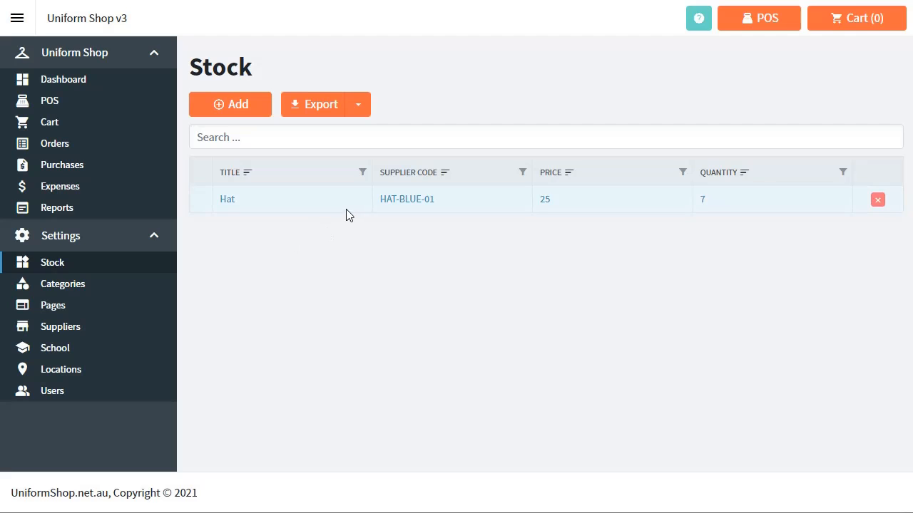
# - Open the Hat stock item for editing and set its minimum quantity to 10
pyautogui.click(403, 200)
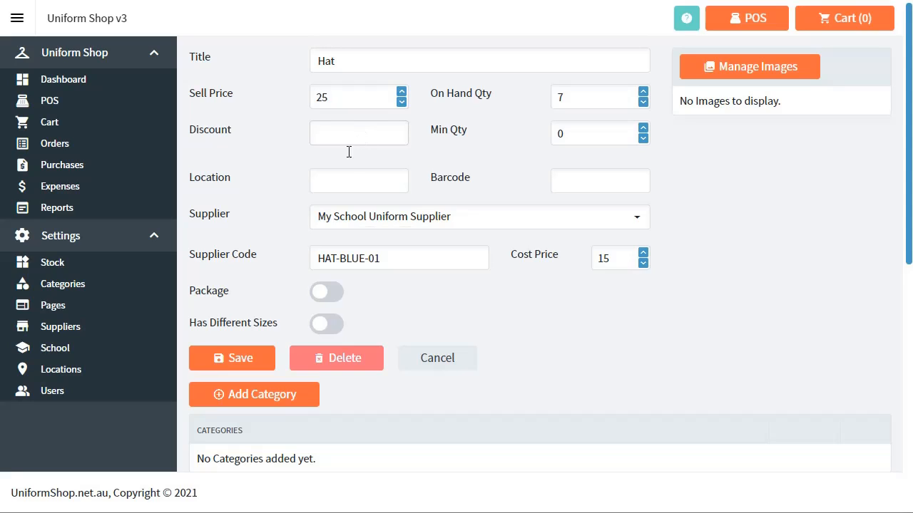
pyautogui.click(342, 62)
pyautogui.moveTo(587, 136); pyautogui.dragTo(550, 135)
pyautogui.write('10')
# - Set the Hat item's location to Shelf 4 and its barcode to 123456
pyautogui.click(359, 186)
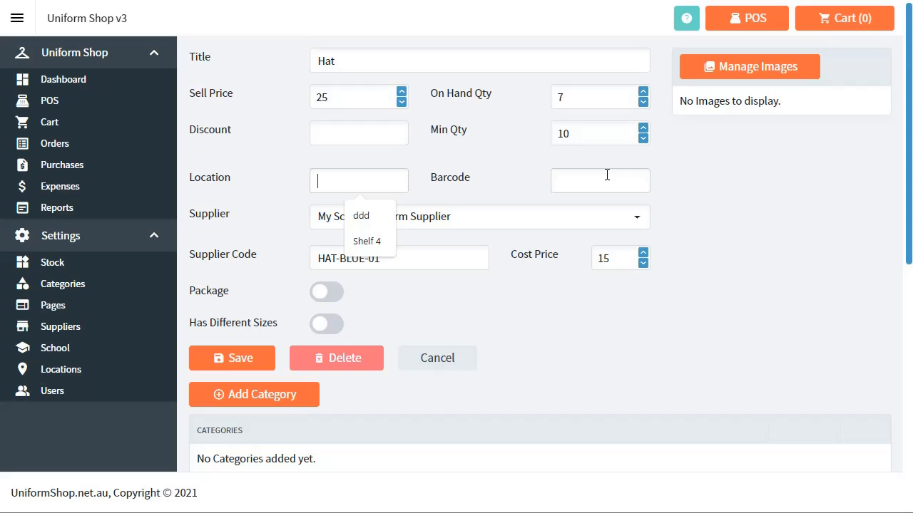
pyautogui.write('SAhe')
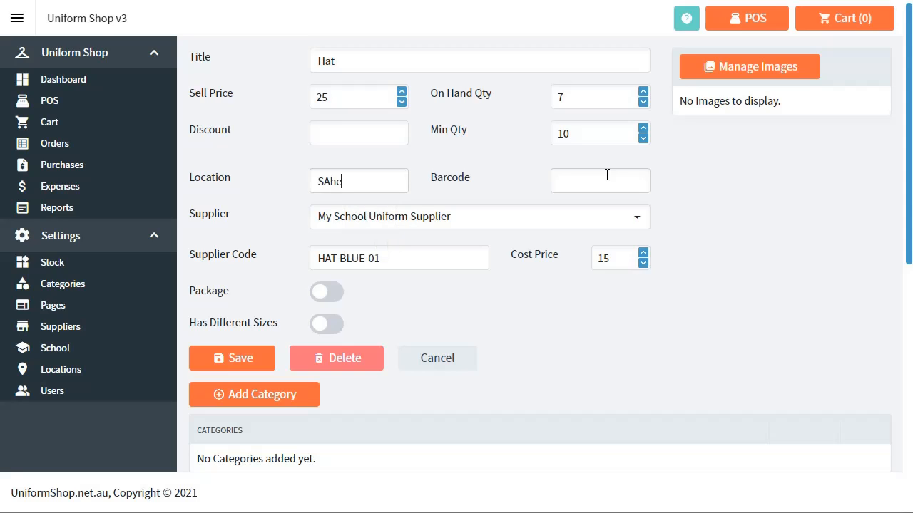
pyautogui.press('BackSpace')
pyautogui.press('BackSpace')
pyautogui.press('BackSpace')
pyautogui.write('helf')
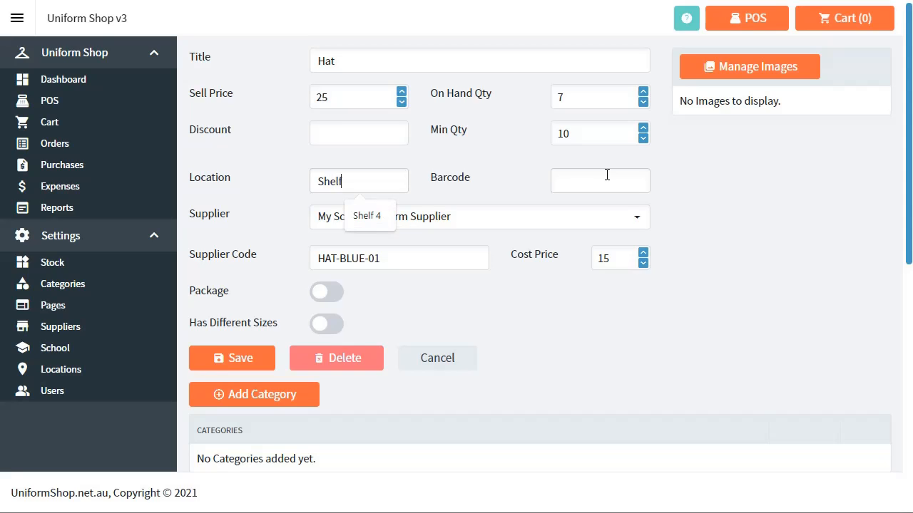
pyautogui.write(' 4')
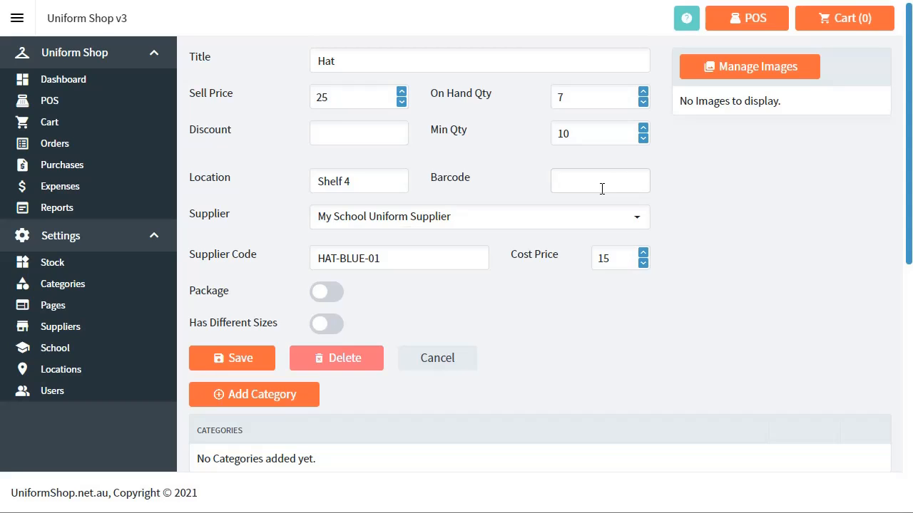
pyautogui.write('123456')
# - Assign the Summer Uniforms category to the Hat item and save the category row
pyautogui.scroll(-3, 413, 295)
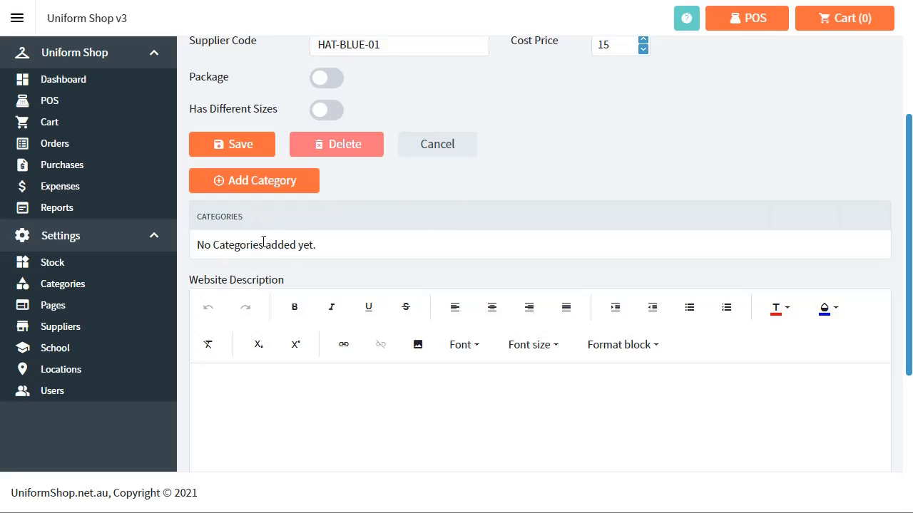
pyautogui.click(264, 184)
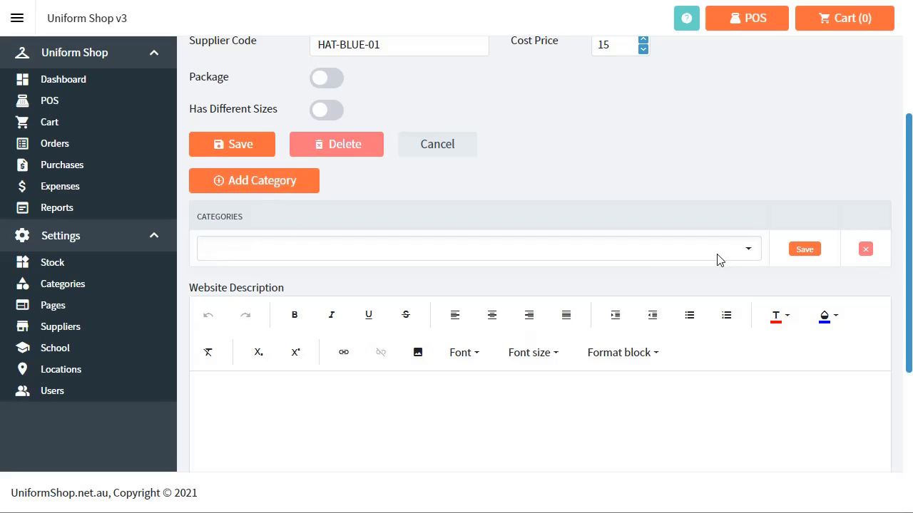
pyautogui.click(749, 248)
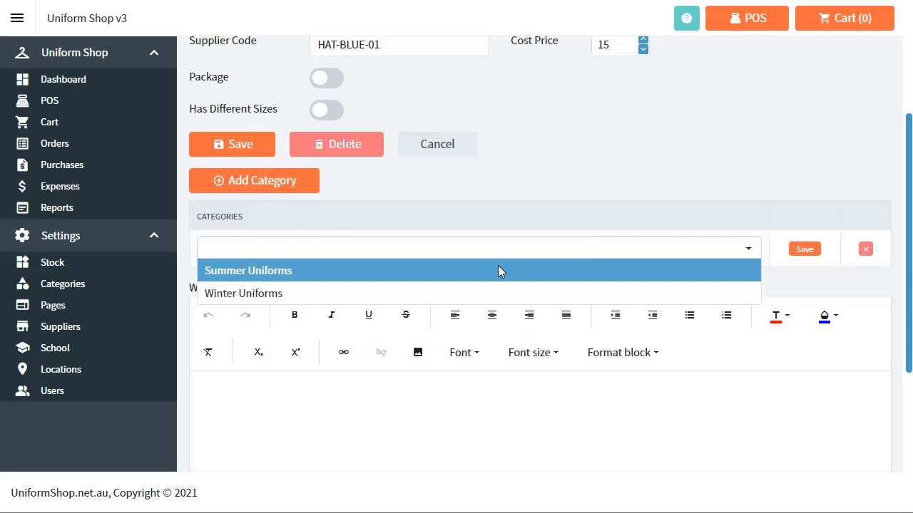
pyautogui.click(435, 274)
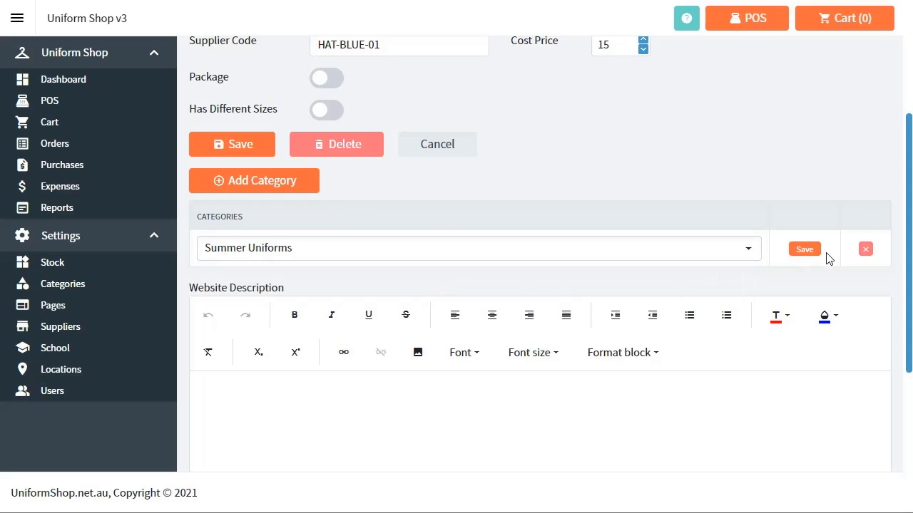
pyautogui.click(804, 251)
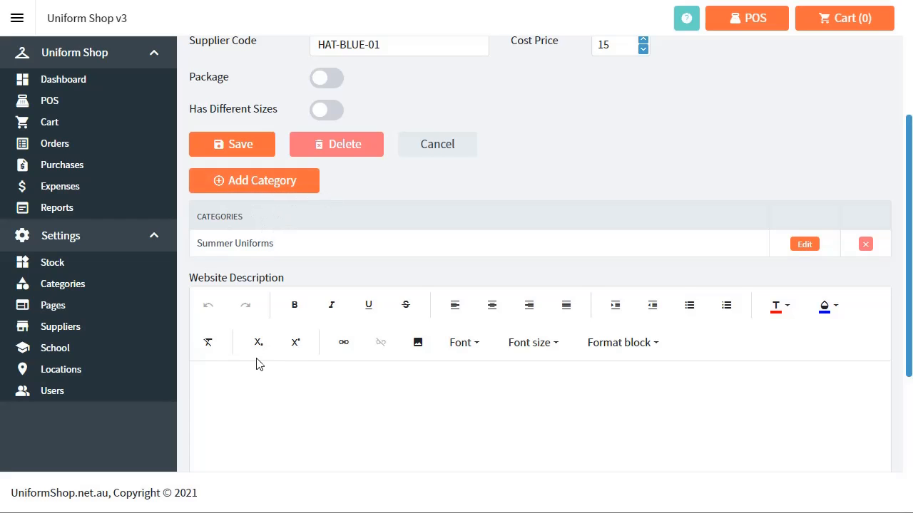
# - Write "Standard School Hat" as the first line of the Hat item's website description
pyautogui.scroll(-2, 275, 365)
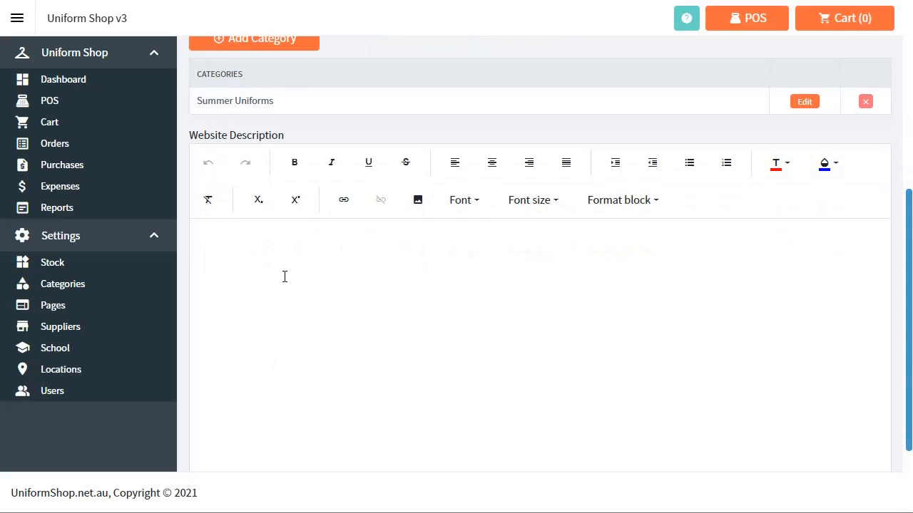
pyautogui.scroll(2, 284, 277)
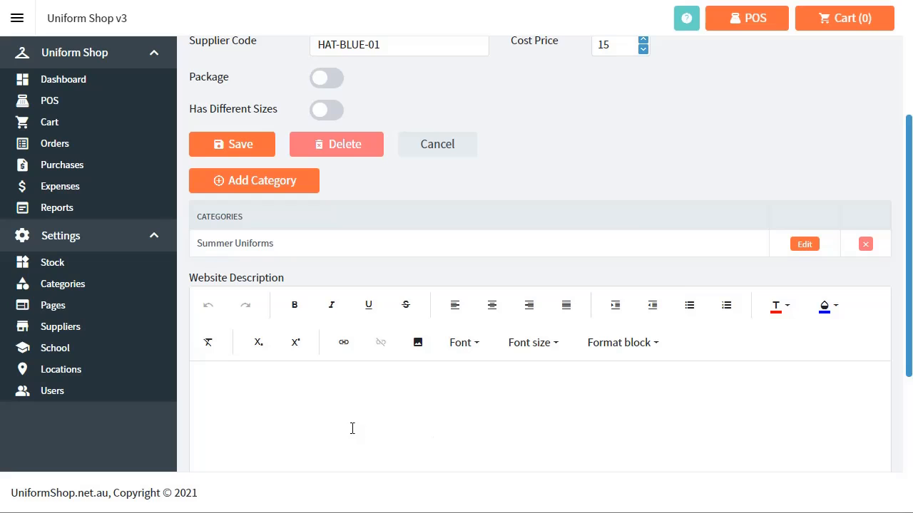
pyautogui.scroll(-1, 279, 402)
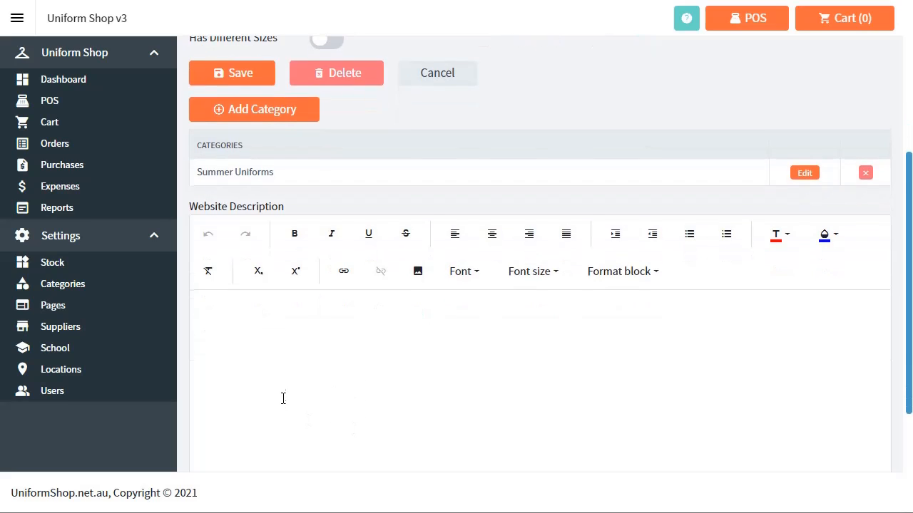
pyautogui.click(267, 330)
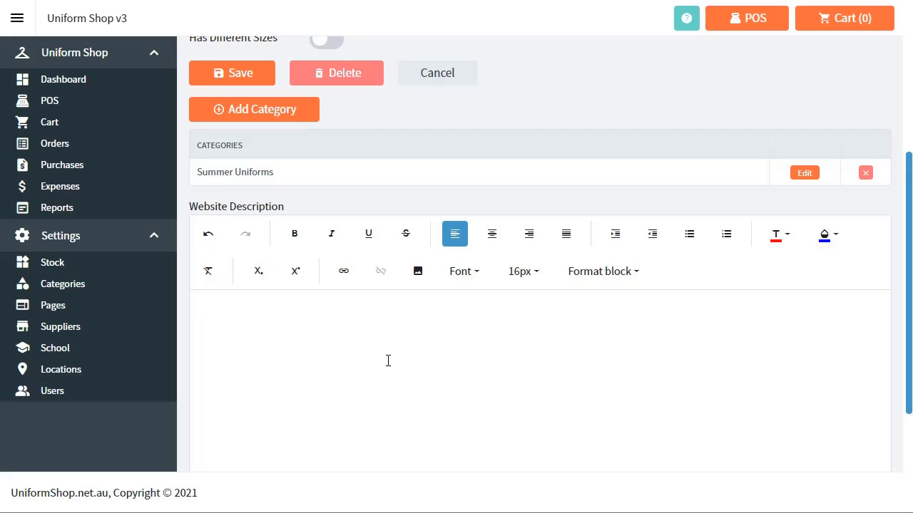
pyautogui.write('Standard')
pyautogui.press('BackSpace')
pyautogui.write('d School')
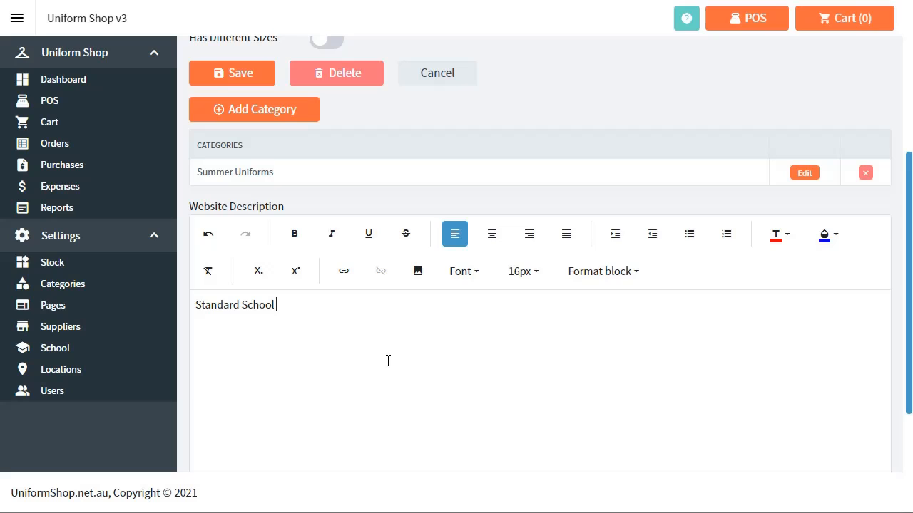
pyautogui.write(' Ha')
pyautogui.write('t')
# - Add a separate line reading "Title" below the website description text and format it as Heading 1
pyautogui.press('Return')
pyautogui.write('Title')
pyautogui.hotkey('shift', 'Home')
pyautogui.click(603, 273)
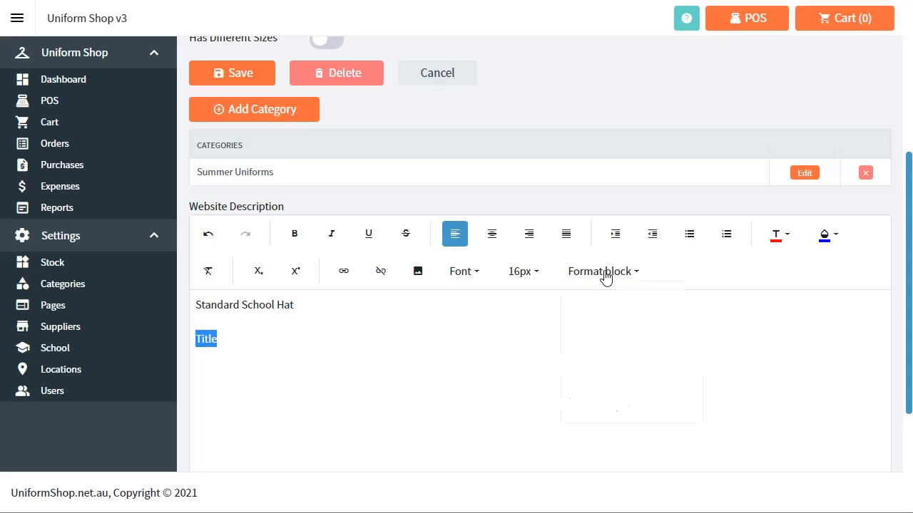
pyautogui.click(613, 321)
pyautogui.click(330, 378)
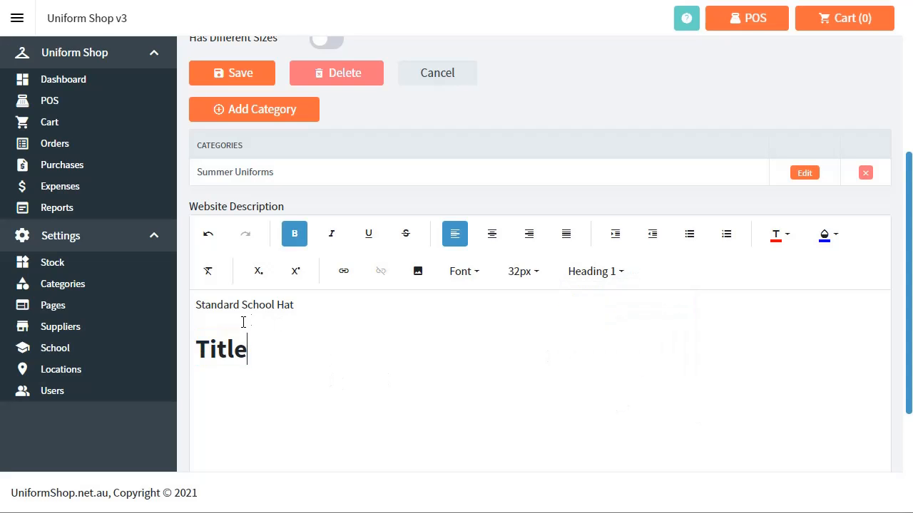
pyautogui.click(228, 324)
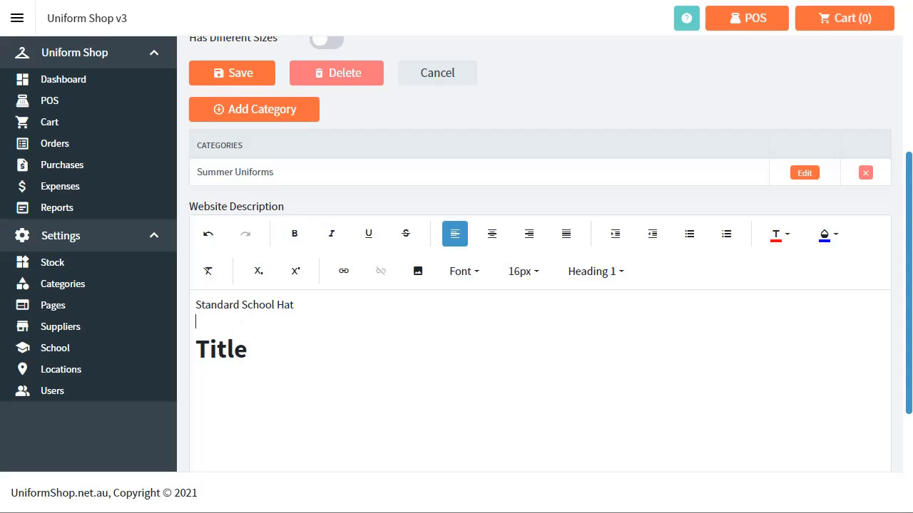
# - Upload Hat.jpg as the Hat item's stock image and return to the item's details
pyautogui.scroll(4, 473, 369)
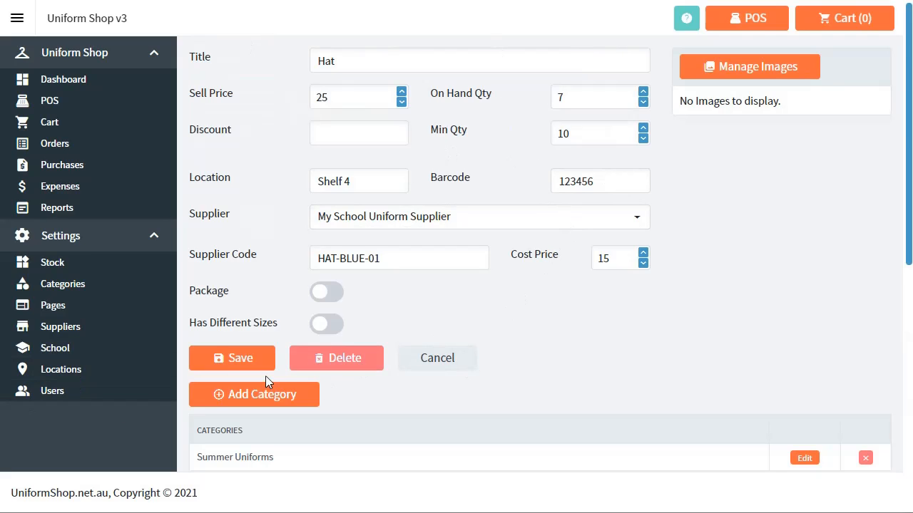
pyautogui.click(768, 67)
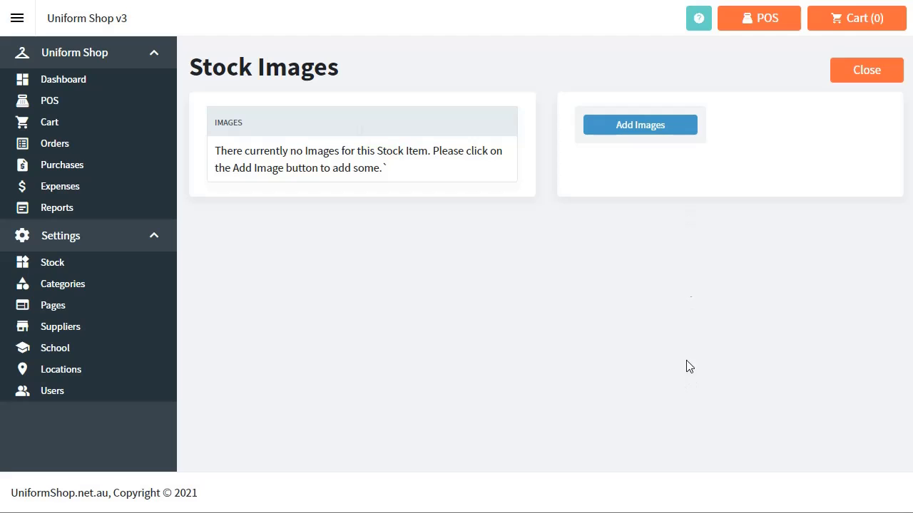
pyautogui.click(648, 126)
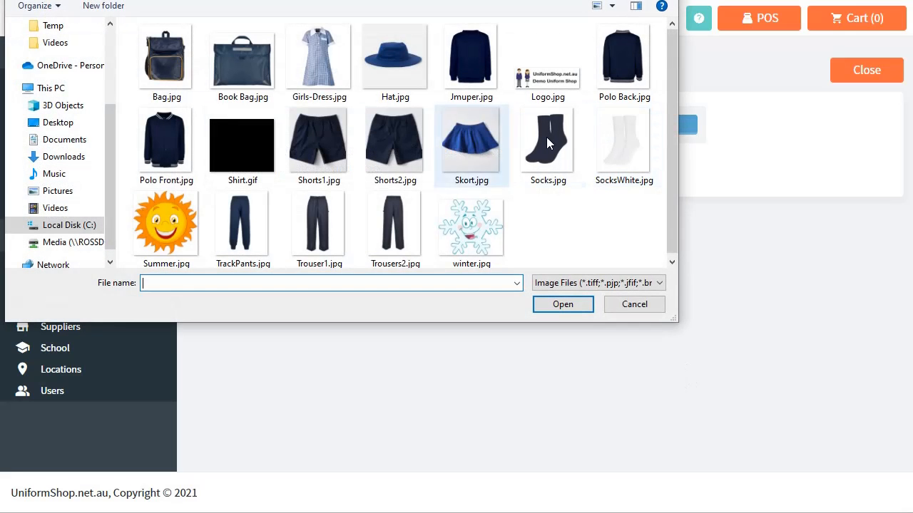
pyautogui.click(391, 74)
pyautogui.click(565, 305)
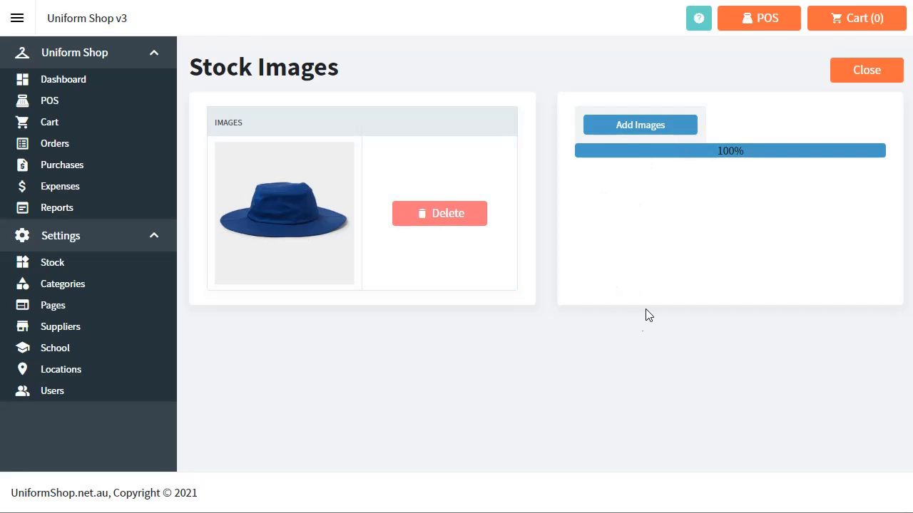
pyautogui.click(862, 76)
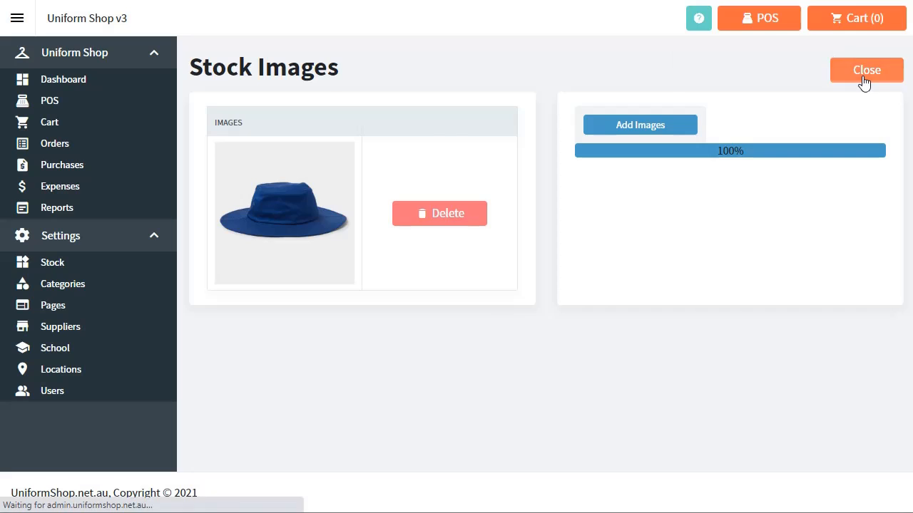
# - Enter "Stand School Hat" in the Hat item's empty website description and start a new paragraph below it
pyautogui.scroll(-4, 750, 217)
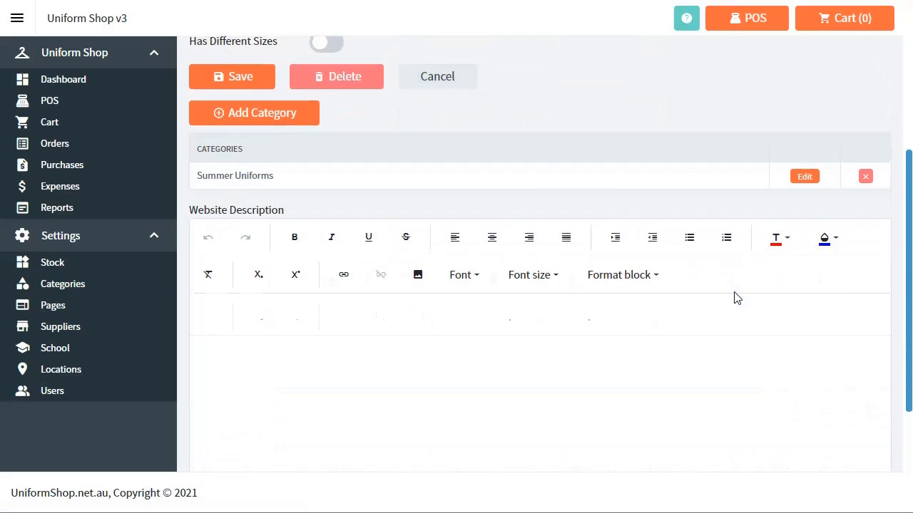
pyautogui.scroll(-3, 685, 226)
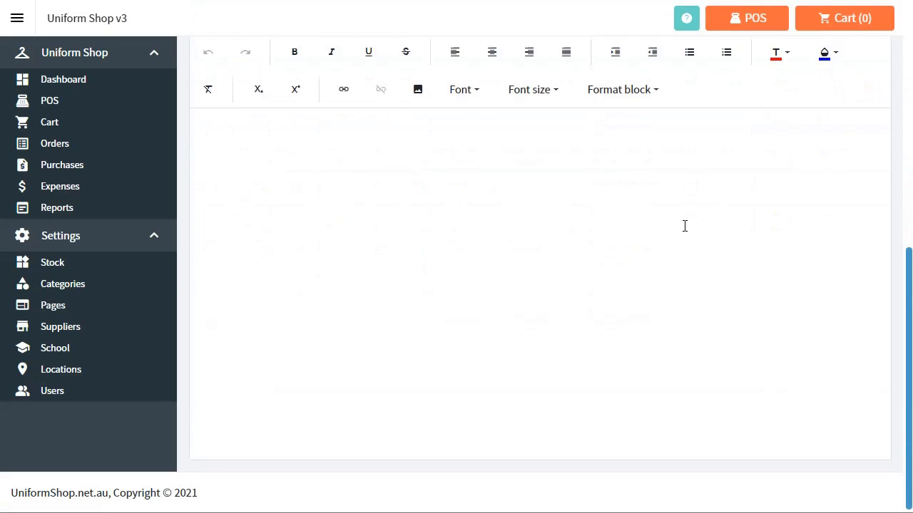
pyautogui.scroll(6, 669, 222)
pyautogui.scroll(-5, 669, 222)
pyautogui.click(314, 277)
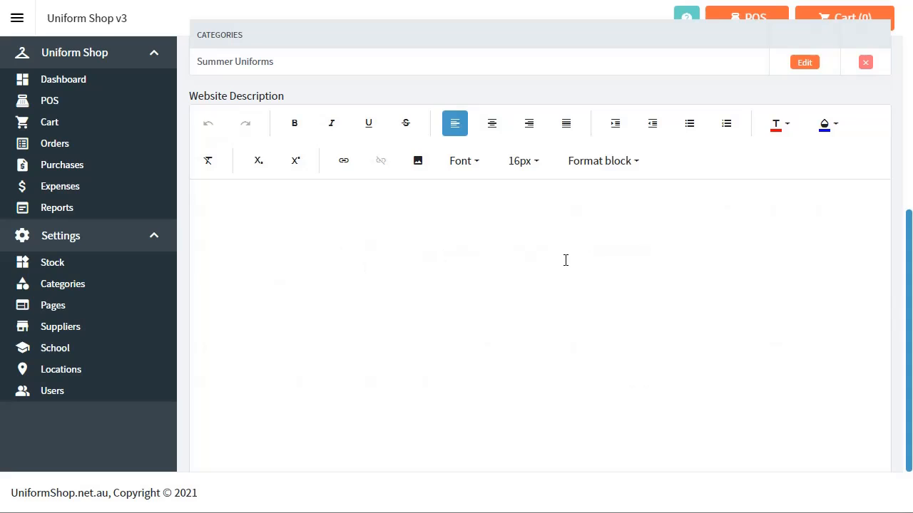
pyautogui.write('Stand School HY')
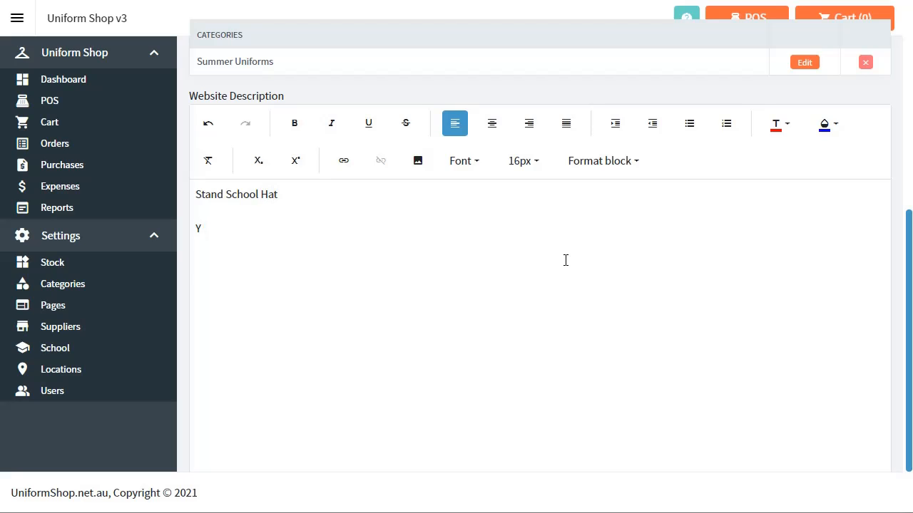
# - Write "Title" on the new line of the website description and format it as Heading 1
pyautogui.write('Ttlew')
pyautogui.doubleClick(209, 227)
pyautogui.click(616, 162)
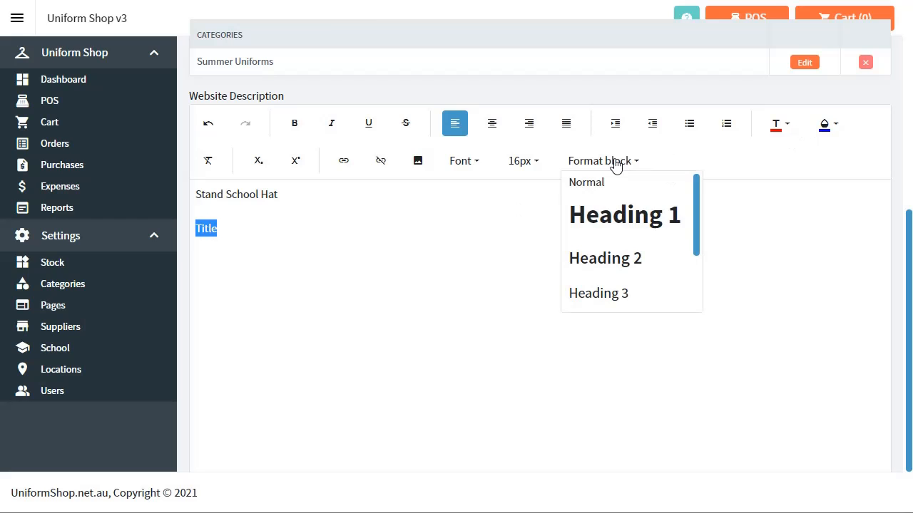
pyautogui.click(626, 214)
pyautogui.scroll(5, 442, 265)
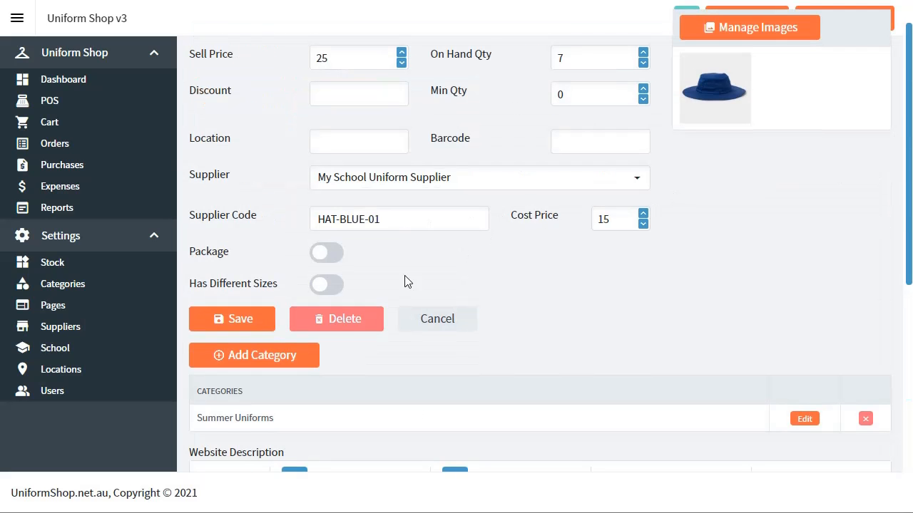
# - Save the Hat item, then reopen it to check its website description
pyautogui.click(241, 322)
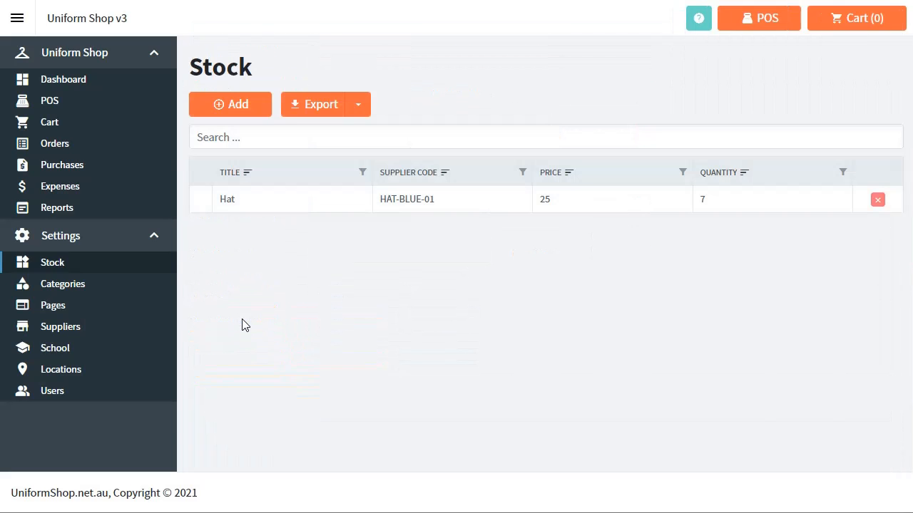
pyautogui.click(297, 203)
pyautogui.scroll(-5, 430, 227)
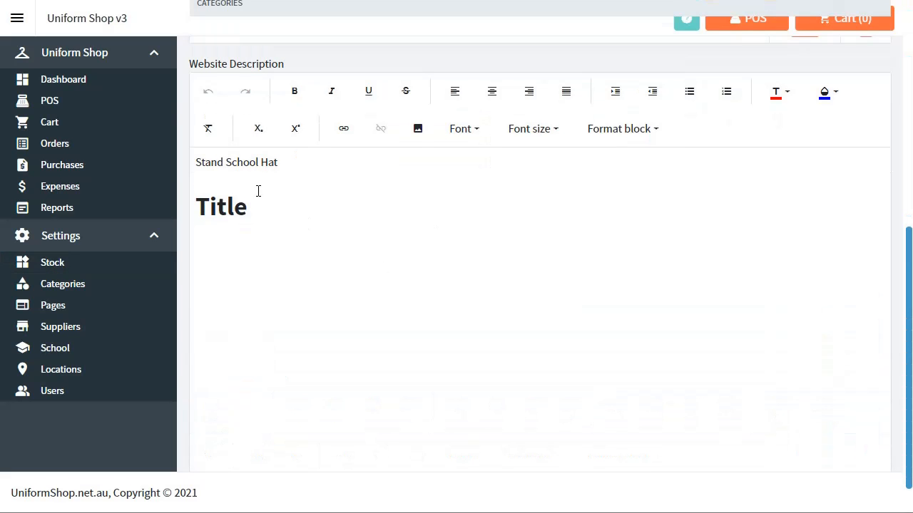
pyautogui.scroll(5, 258, 191)
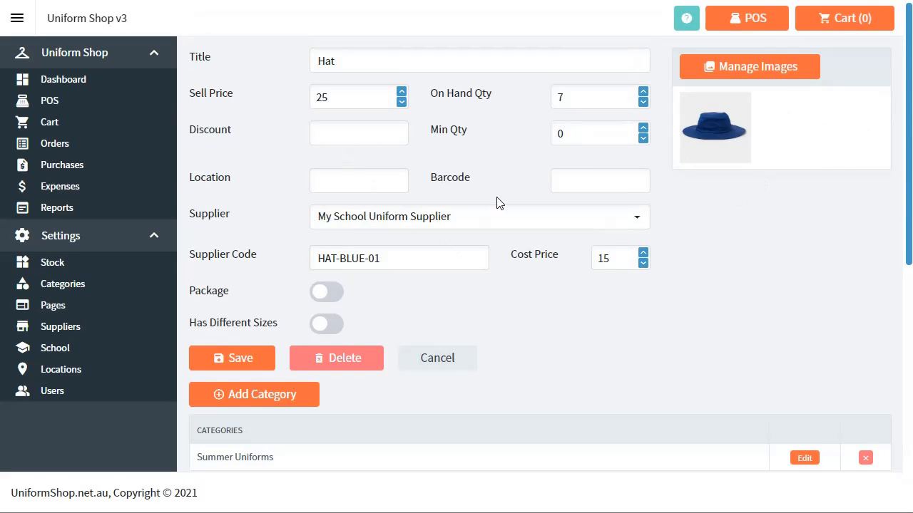
# - Set the Hat item's barcode to 12345 and its location to Shelf 4, and save the item
pyautogui.click(586, 178)
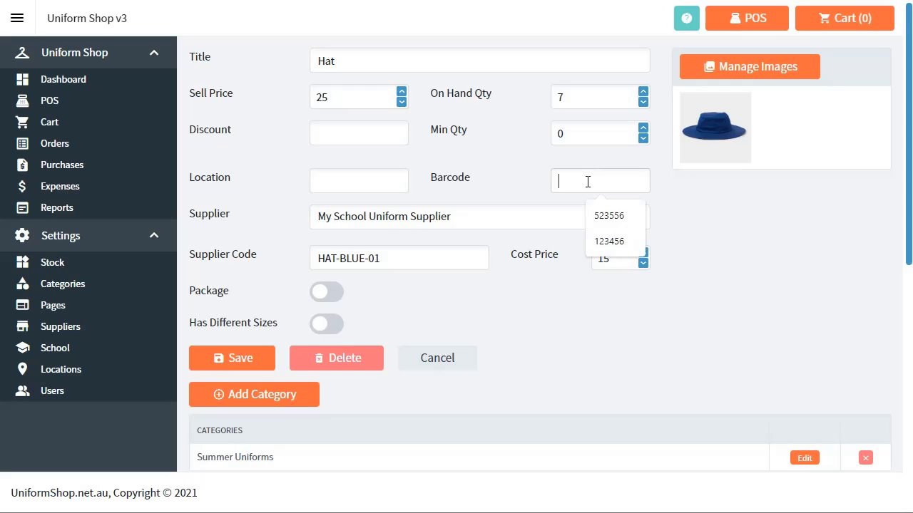
pyautogui.write('12345')
pyautogui.click(339, 187)
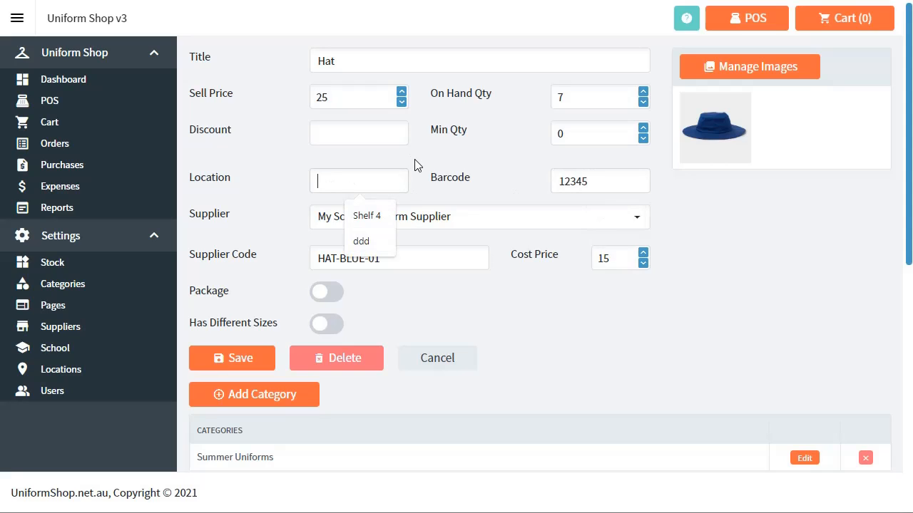
pyautogui.write('Shel')
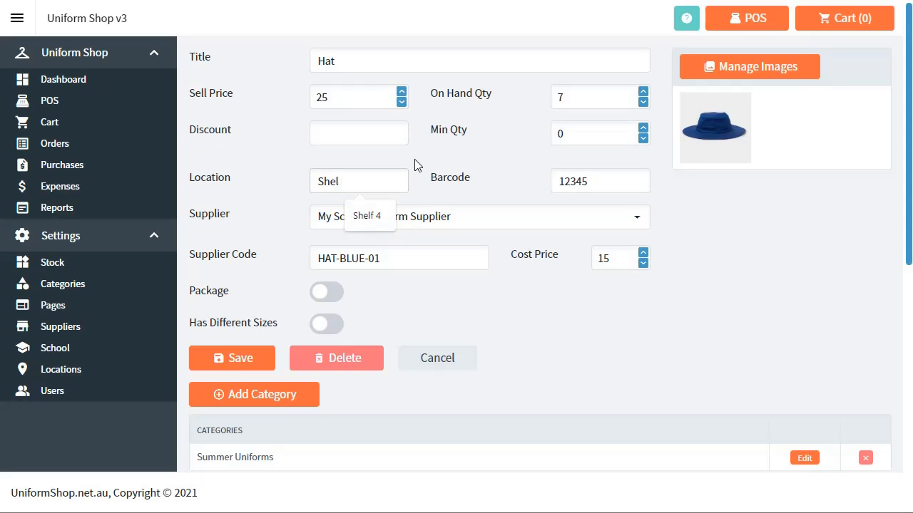
pyautogui.write('f')
pyautogui.click(367, 215)
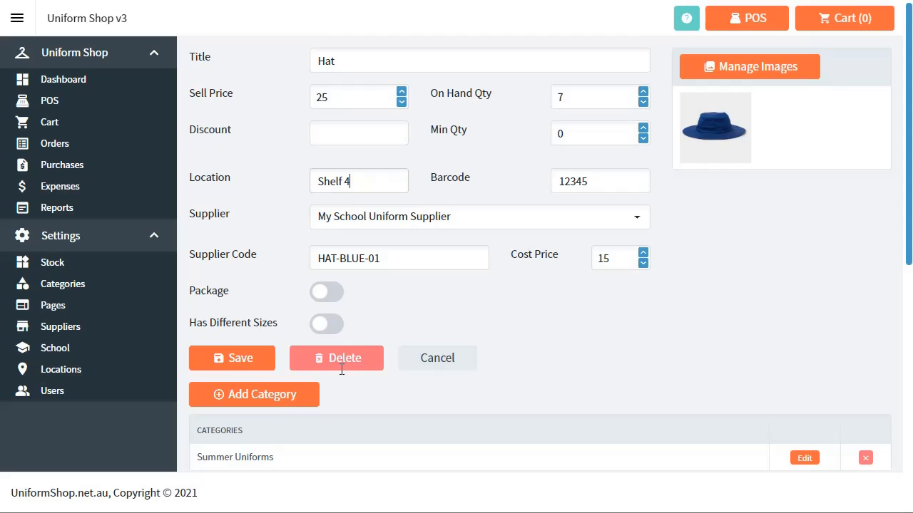
pyautogui.click(239, 360)
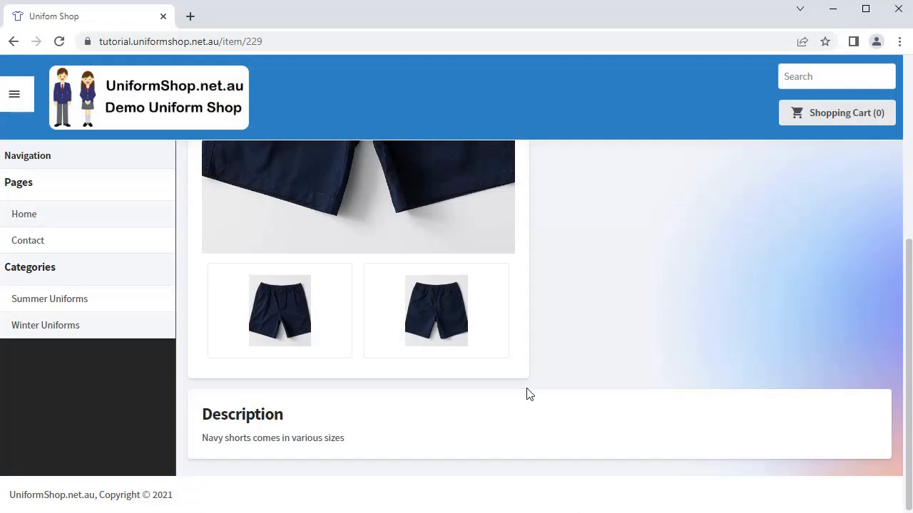
# - Switch to the online shop at tutorial.uniformshop.net.au and open the Hat in the Summer Uniforms category
pyautogui.click(61, 45)
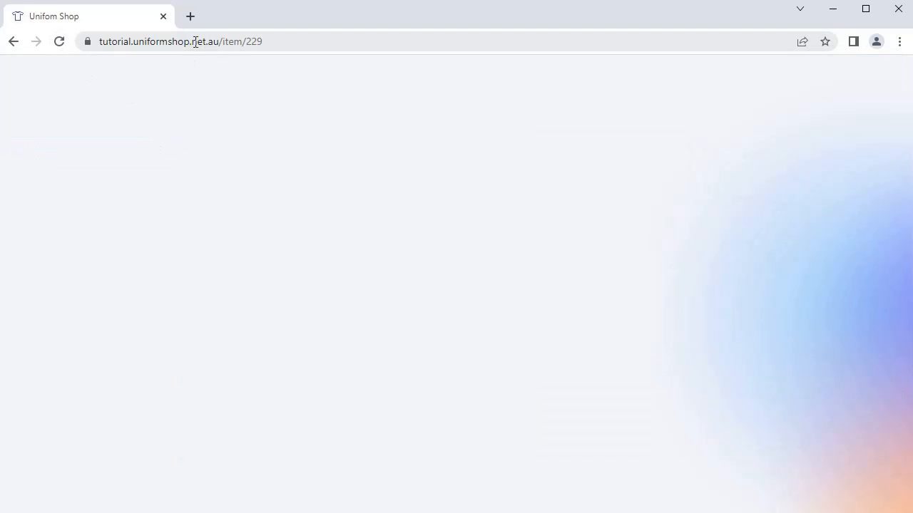
pyautogui.moveTo(211, 45); pyautogui.dragTo(493, 37)
pyautogui.press('BackSpace')
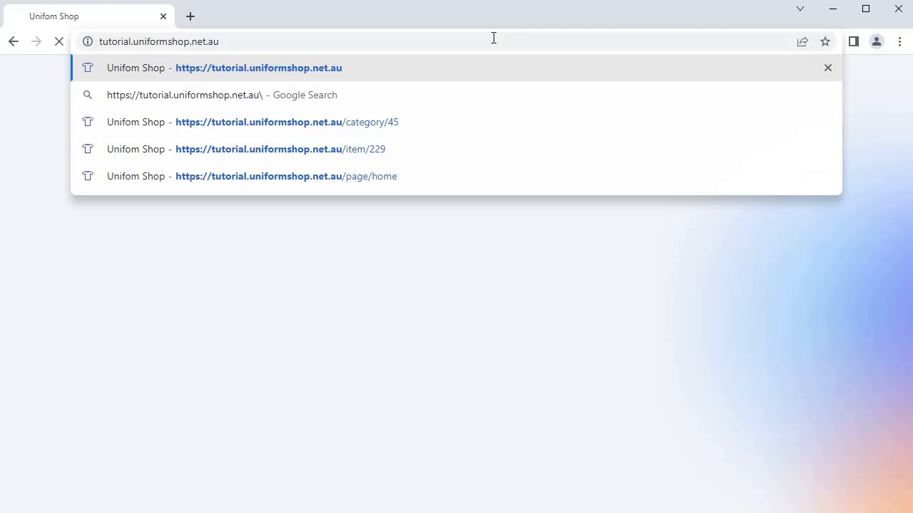
pyautogui.press('Return')
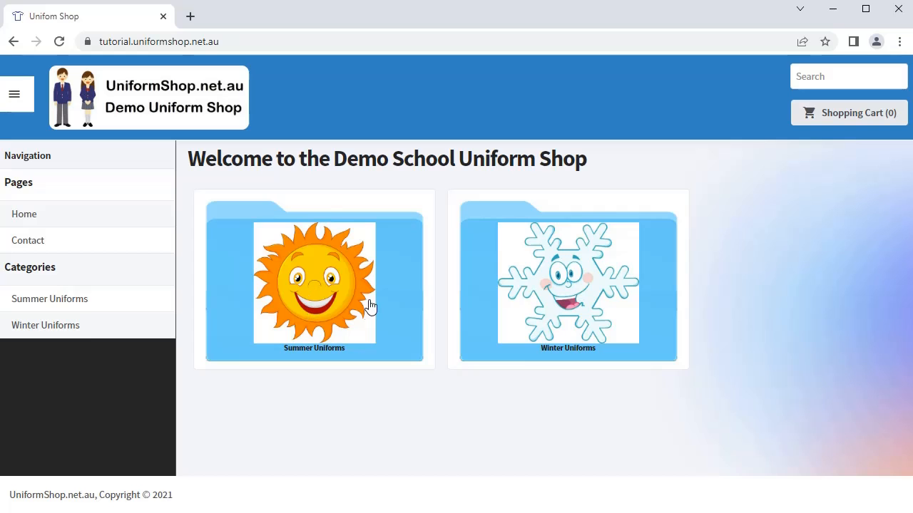
pyautogui.click(300, 296)
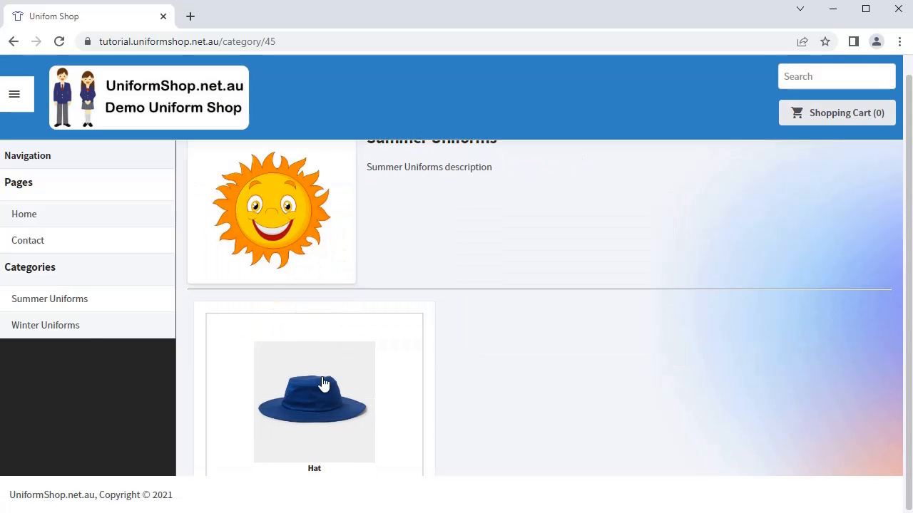
pyautogui.click(318, 409)
# - Examine the Hat's image, description, price and quantity on its shop page, then return to the stock list
pyautogui.scroll(-3, 466, 267)
pyautogui.scroll(1, 464, 266)
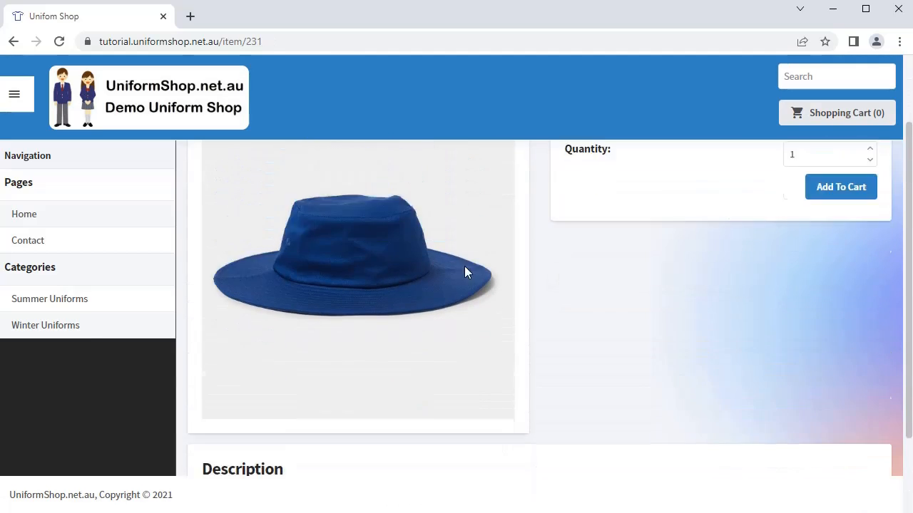
pyautogui.scroll(-2, 464, 266)
pyautogui.doubleClick(218, 422)
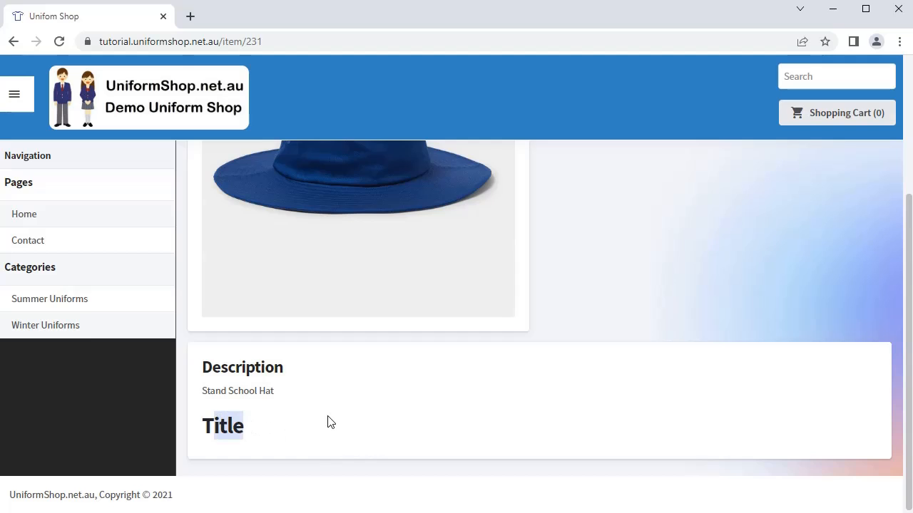
pyautogui.scroll(3, 335, 385)
pyautogui.click(792, 242)
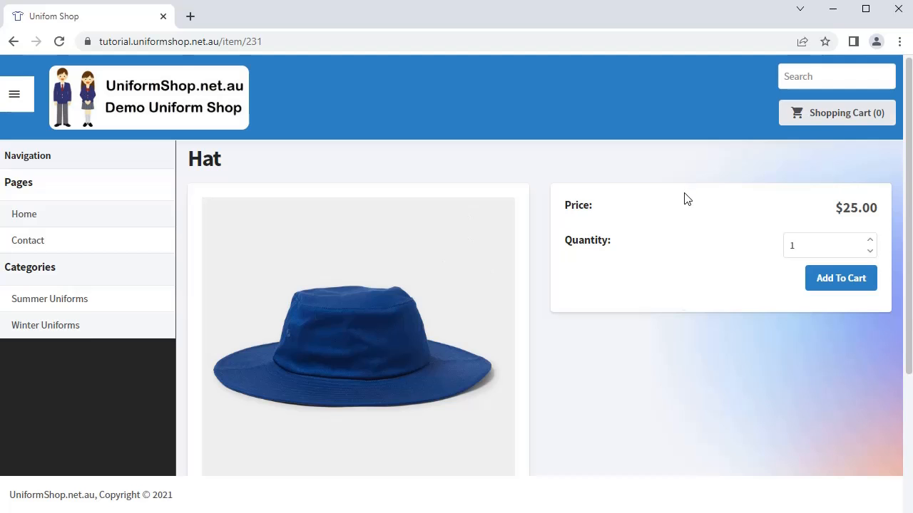
pyautogui.click(840, 14)
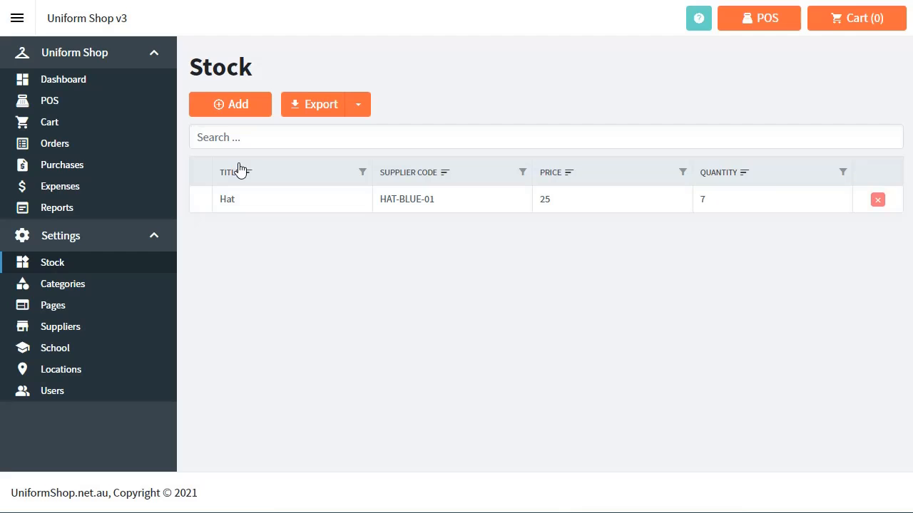
# - Start a new stock item titled Shorts with a sell price of 20 and an on-hand quantity of 3
pyautogui.click(249, 107)
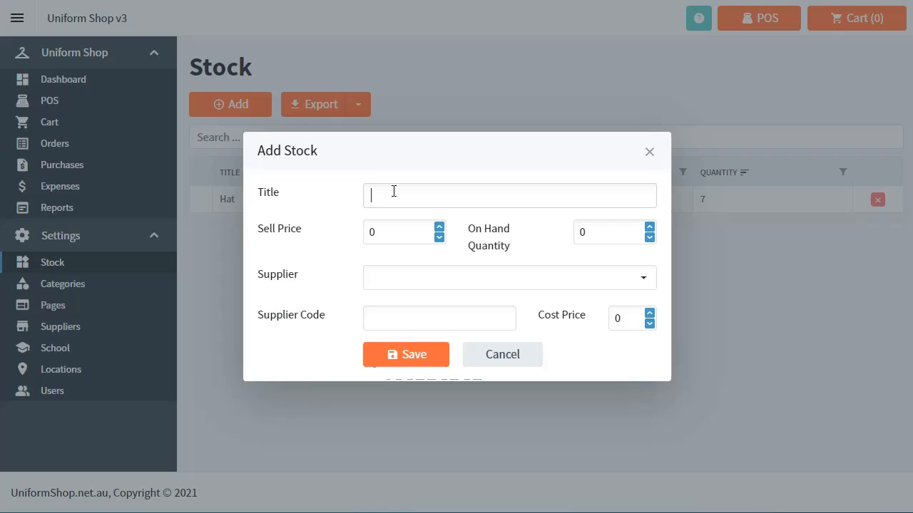
pyautogui.write('hare')
pyautogui.press('BackSpace')
pyautogui.write('orts')
pyautogui.doubleClick(387, 232)
pyautogui.write('20')
pyautogui.press('Tab')
pyautogui.write('3')
# - Give Shorts the supplier My School Uniform Supplier, supplier code SHORTS-001 and cost price 12, and save the new item
pyautogui.click(587, 277)
pyautogui.click(476, 298)
pyautogui.click(432, 321)
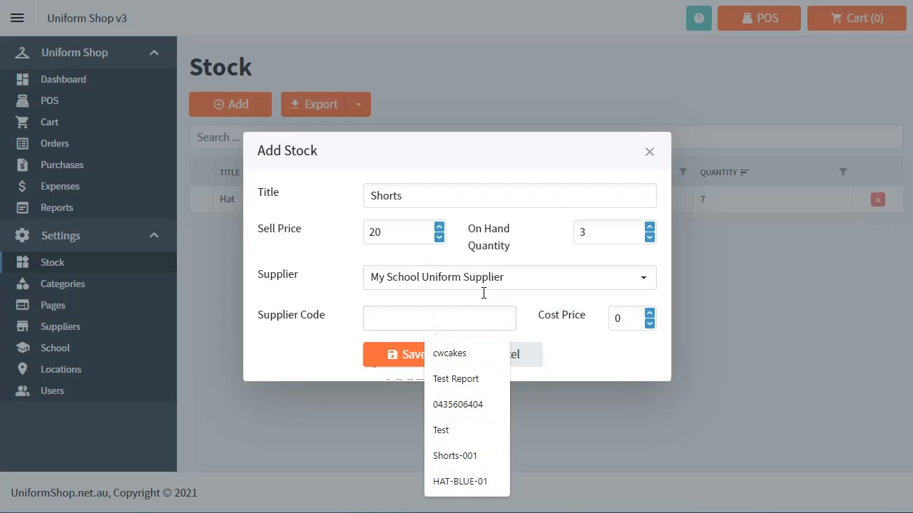
pyautogui.write('SHORTS')
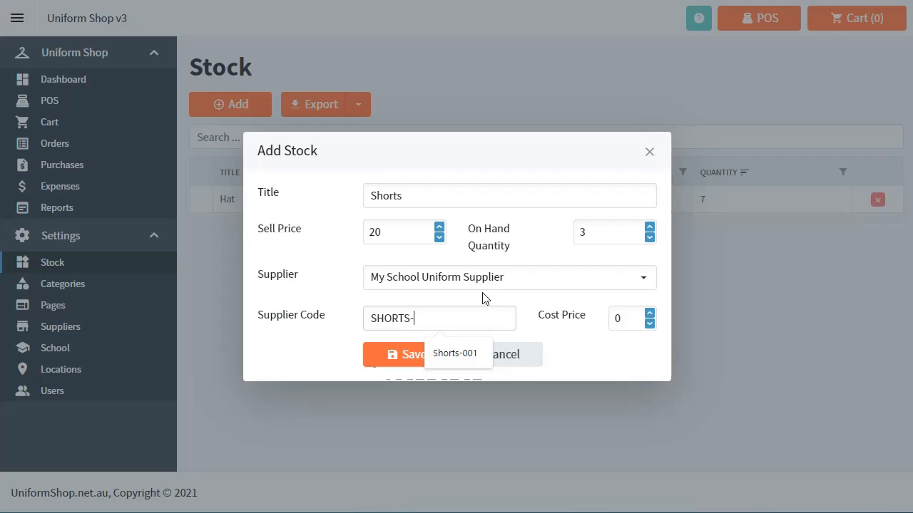
pyautogui.write('-001')
pyautogui.press('Tab')
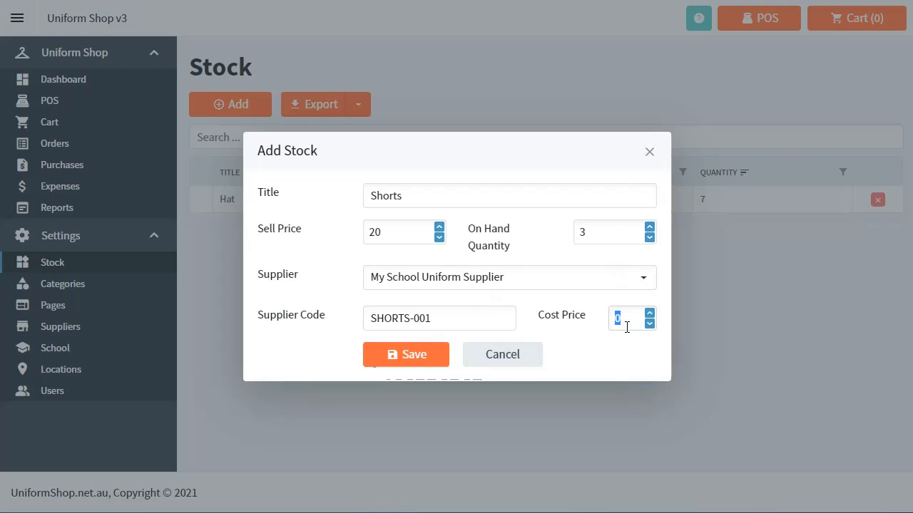
pyautogui.write('12')
pyautogui.click(407, 357)
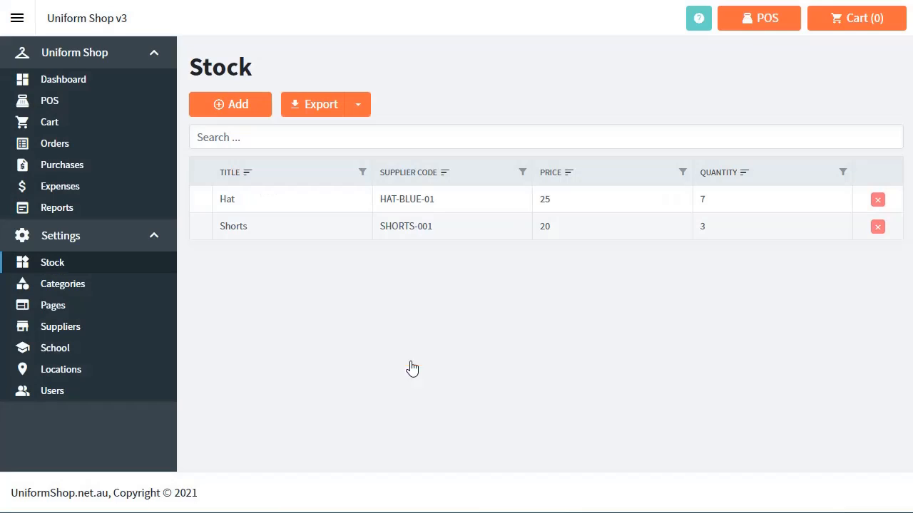
# - Enable different sizes in the Shorts item's details and add a blank stock size entry
pyautogui.click(241, 229)
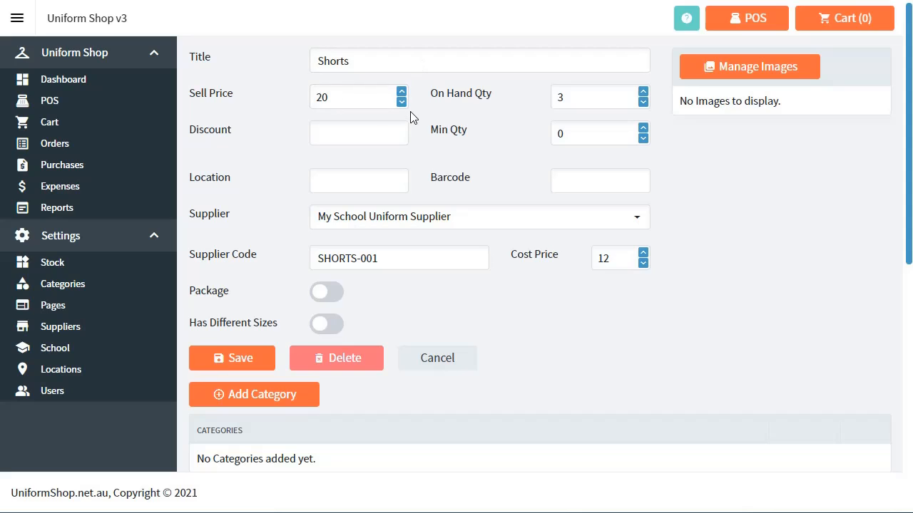
pyautogui.click(326, 325)
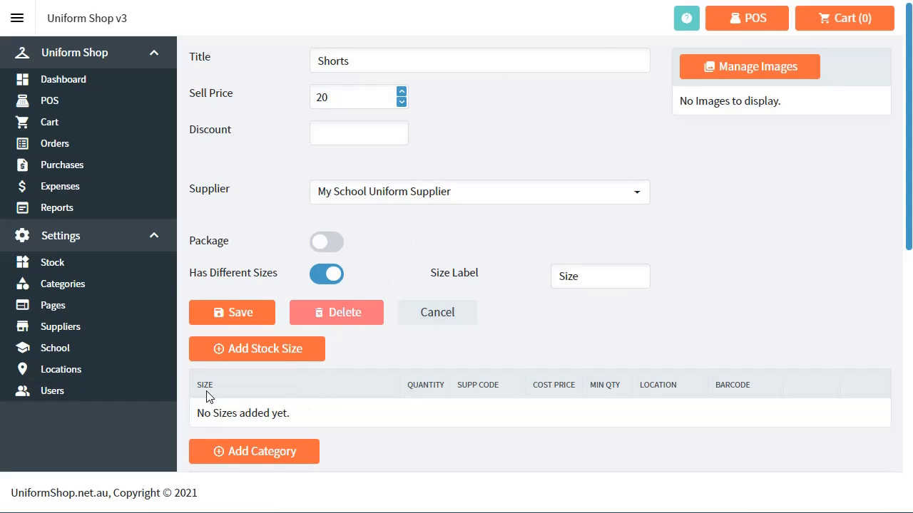
pyautogui.click(264, 350)
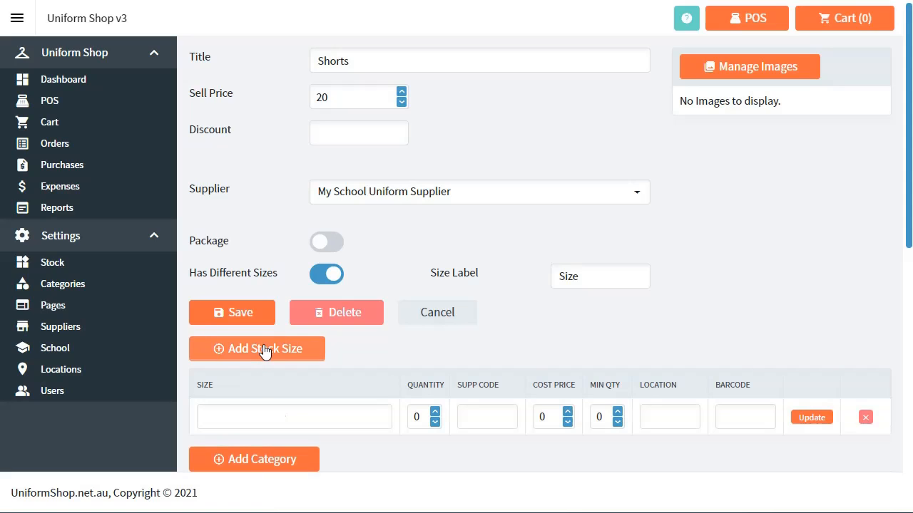
# - Name the new stock size entry Size 10 and set its quantity to 5
pyautogui.click(297, 418)
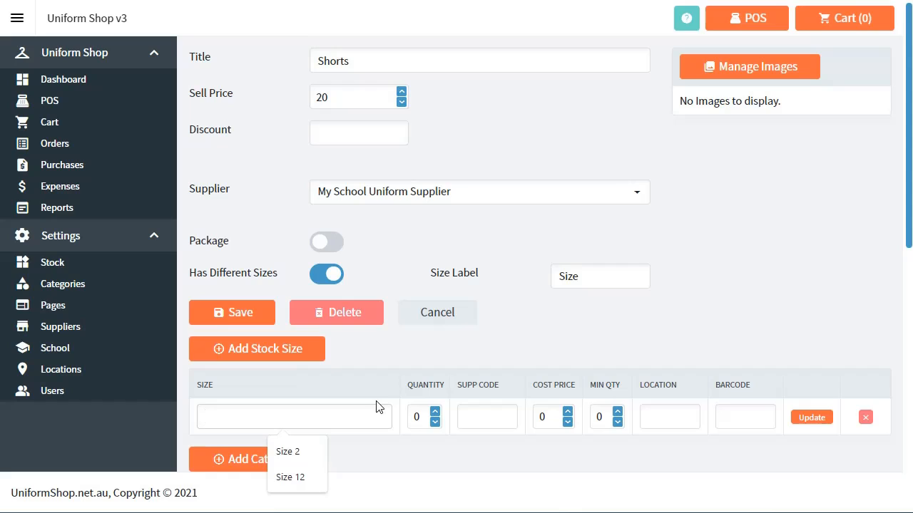
pyautogui.write('Size 10')
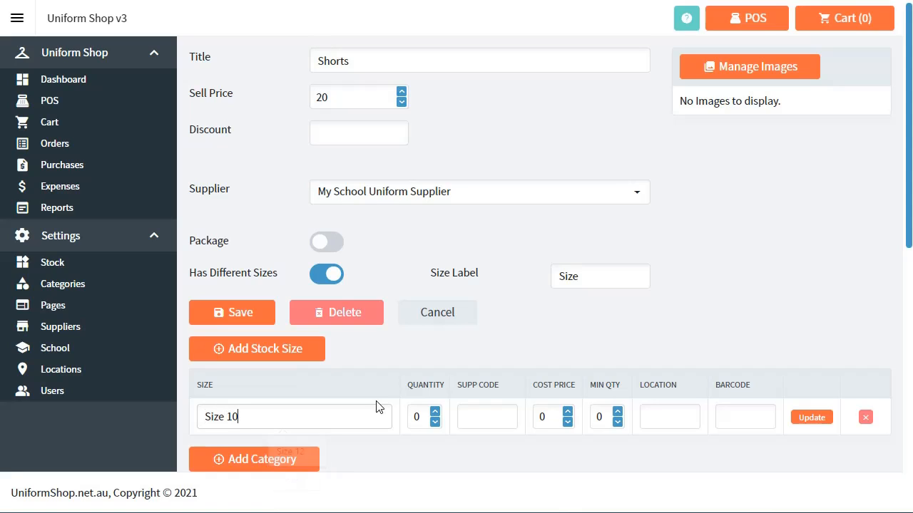
pyautogui.press('Tab')
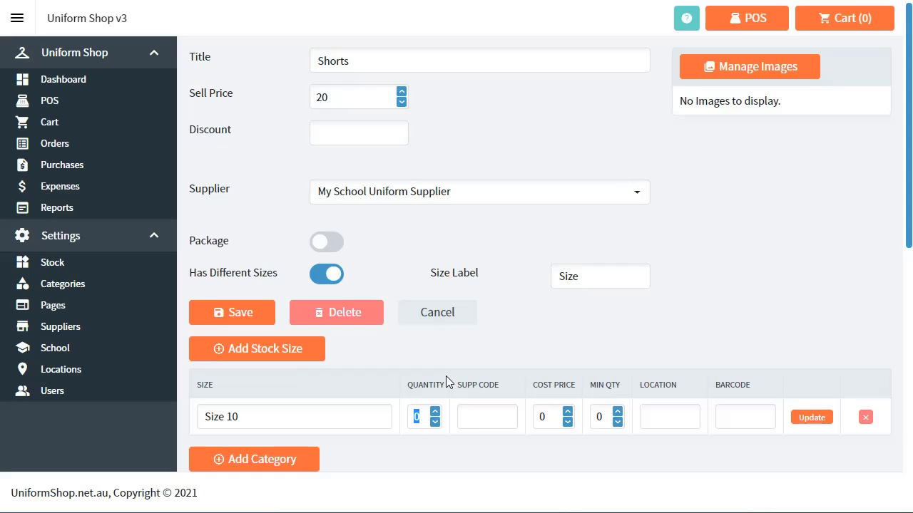
pyautogui.write('5')
pyautogui.click(494, 416)
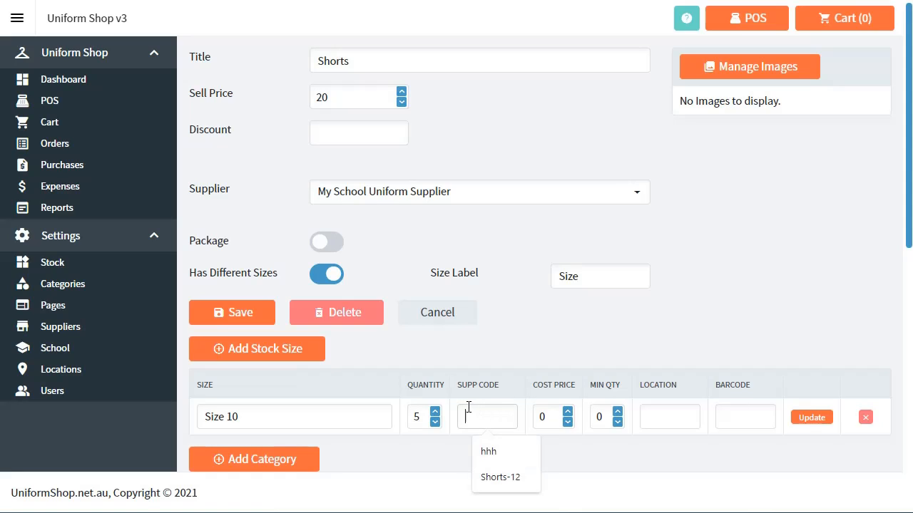
pyautogui.write('535332')
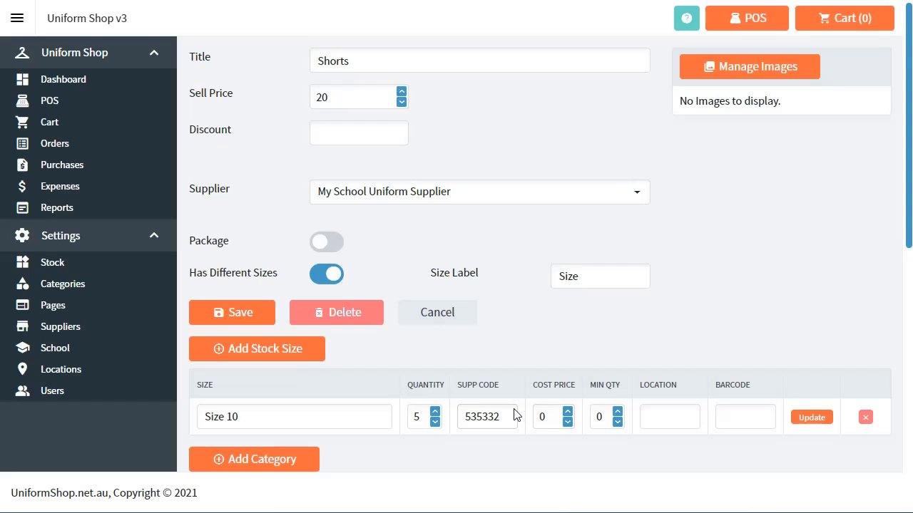
pyautogui.press('BackSpace')
pyautogui.press('BackSpace')
pyautogui.press('BackSpace')
pyautogui.press('BackSpace')
pyautogui.press('BackSpace')
pyautogui.press('BackSpace')
# - Enter Shorts-10 as the supplier code for the Size 10 entry
pyautogui.write('Shorts-')
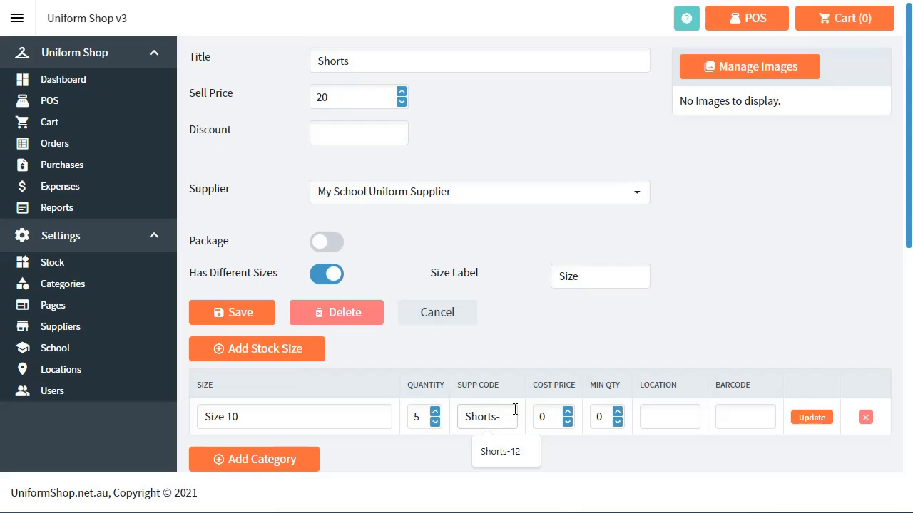
pyautogui.write('12')
pyautogui.press('BackSpace')
pyautogui.write('0')
pyautogui.press('Tab')
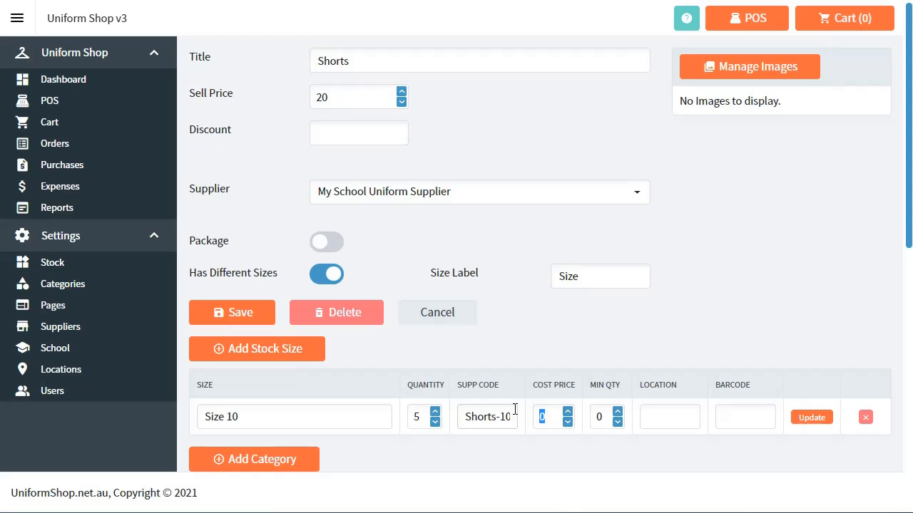
# - Set the Size 10 entry's cost price to 12 and its minimum quantity to 10
pyautogui.write('8')
pyautogui.press('BackSpace')
pyautogui.write('12')
pyautogui.press('Tab')
pyautogui.write('10')
pyautogui.press('Tab')
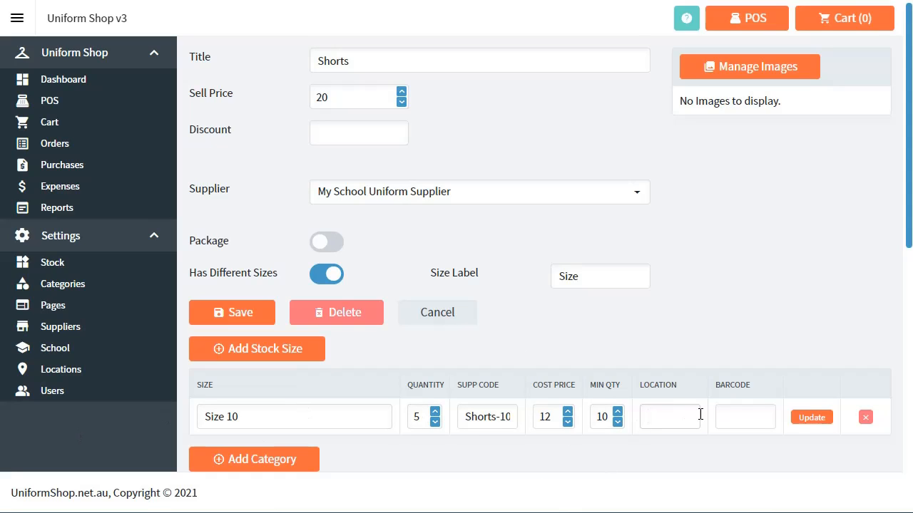
# - Set the Size 10 entry's location to Shelf 1 and its barcode to 123456
pyautogui.write('Shelf')
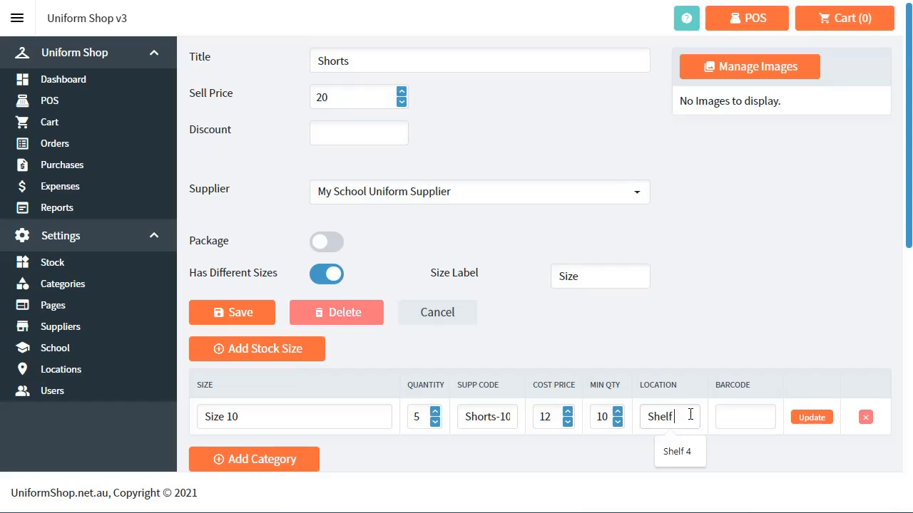
pyautogui.write(' 1')
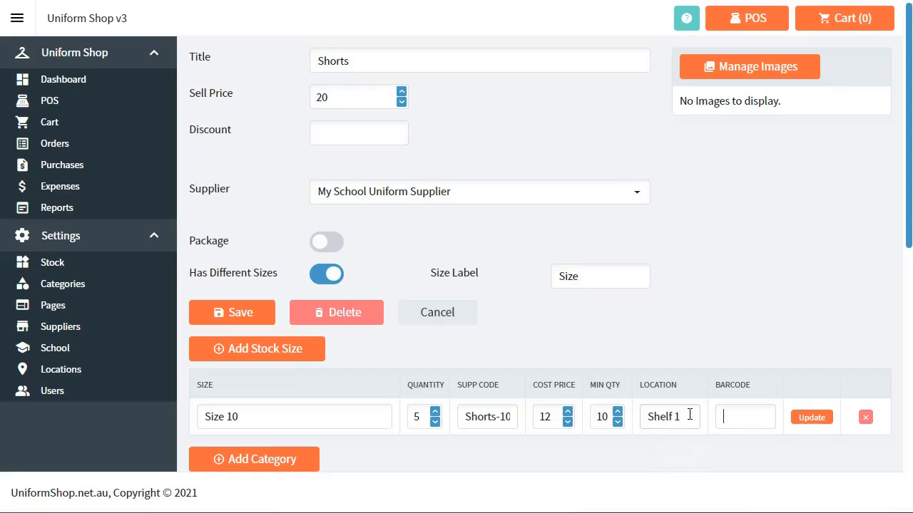
pyautogui.press('Tab')
pyautogui.write('123456')
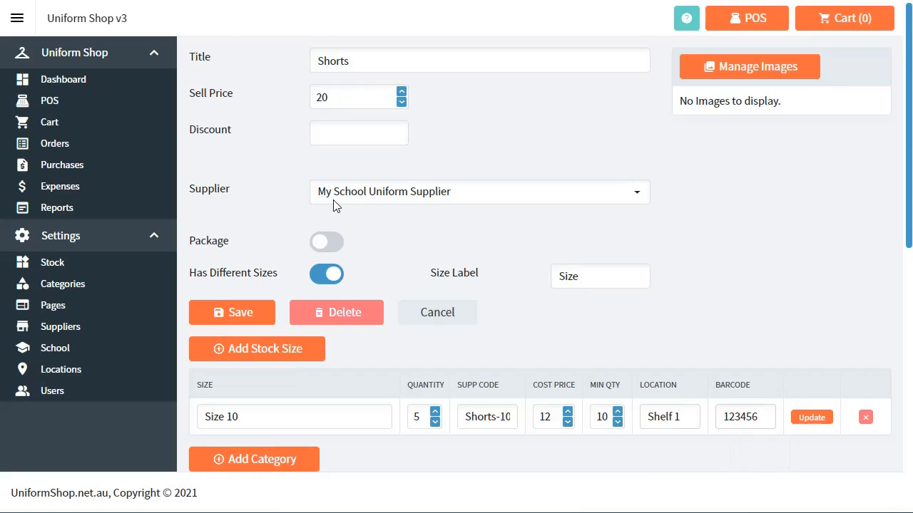
# - Update the Size 10 stock entry with its entered details and save the Shorts item
pyautogui.click(811, 417)
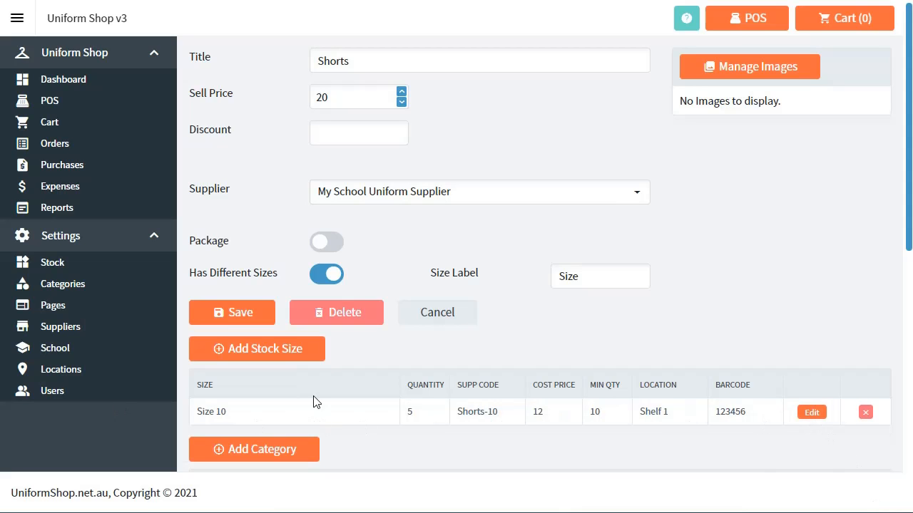
pyautogui.scroll(-2, 312, 421)
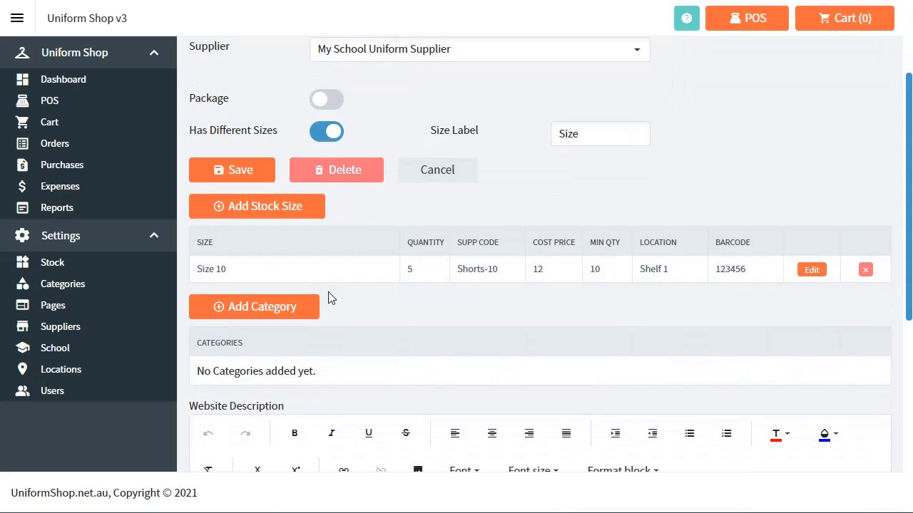
pyautogui.scroll(2, 330, 298)
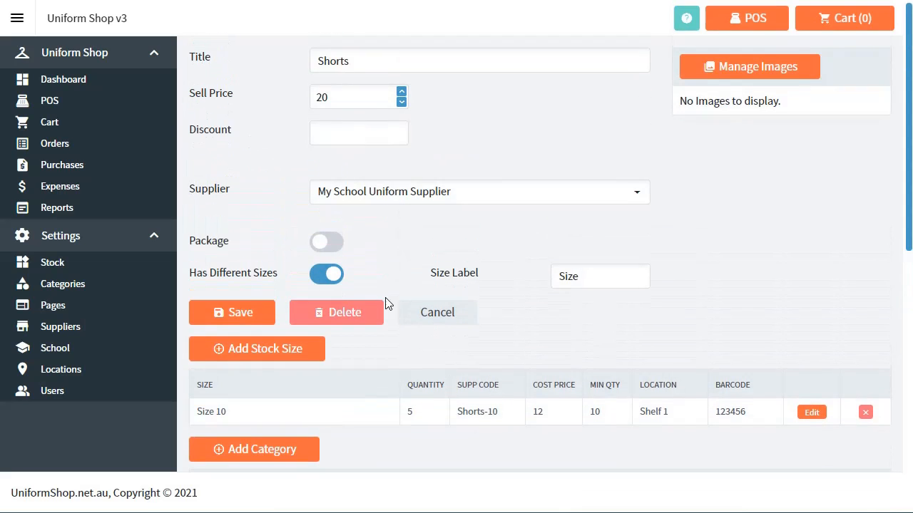
pyautogui.click(240, 320)
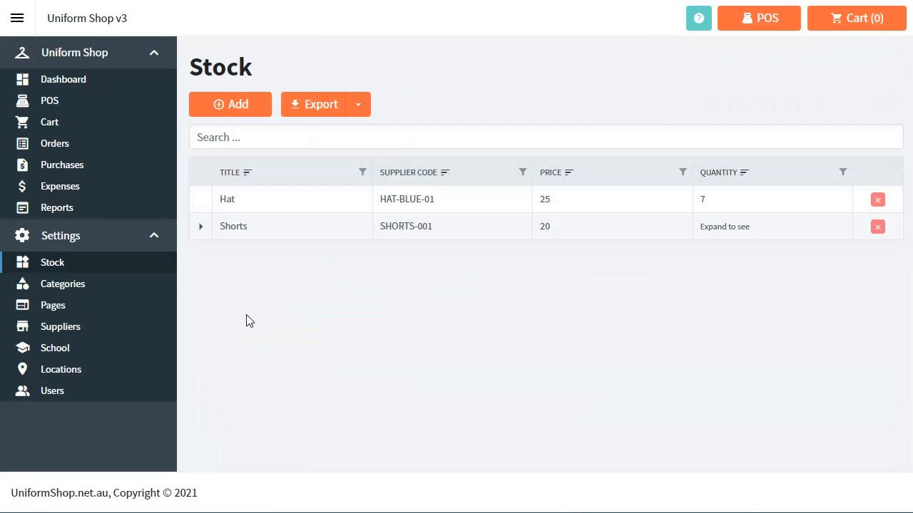
# - Reopen the Shorts stock item, add the Summer Uniforms category to it and save that category row
pyautogui.click(246, 226)
pyautogui.scroll(-3, 350, 347)
pyautogui.scroll(2, 357, 340)
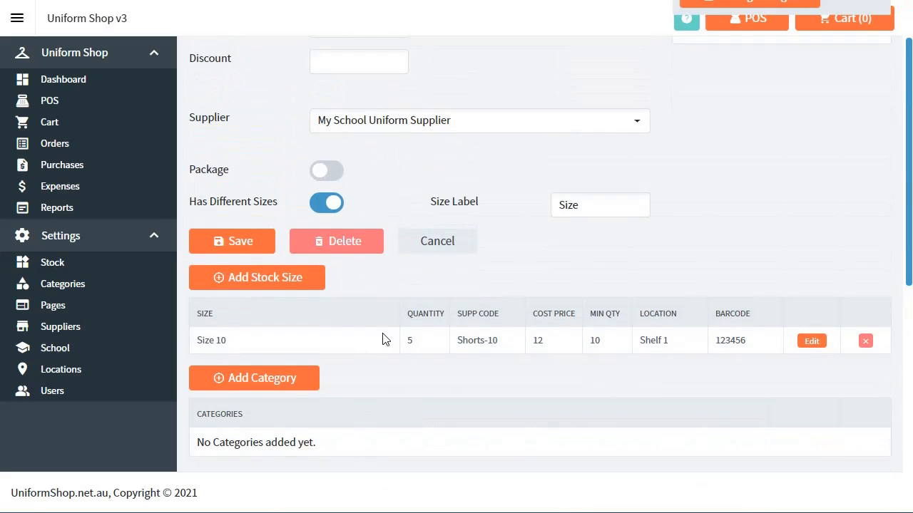
pyautogui.scroll(-4, 383, 341)
pyautogui.scroll(3, 416, 348)
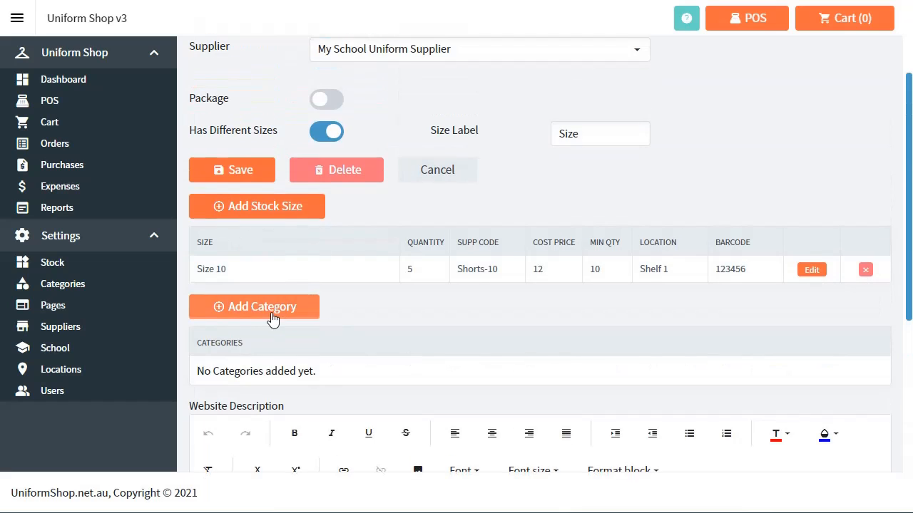
pyautogui.click(261, 312)
pyautogui.click(747, 374)
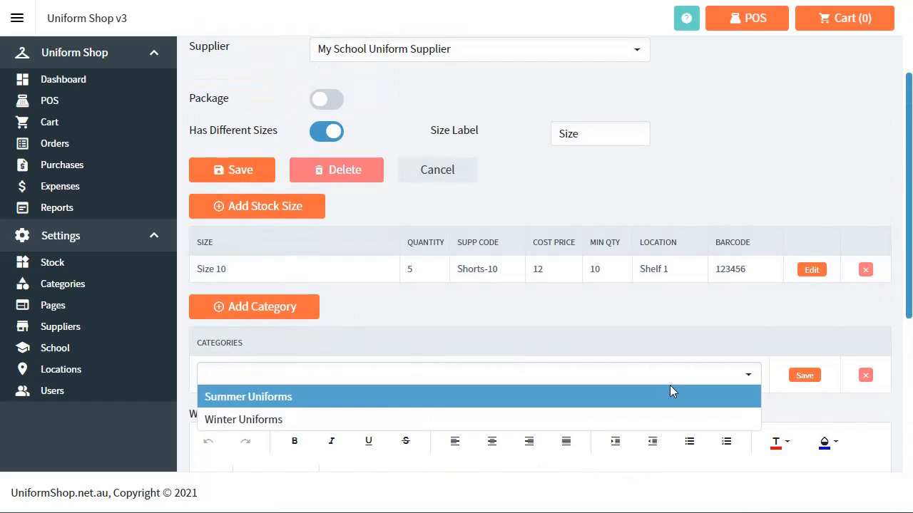
pyautogui.click(283, 397)
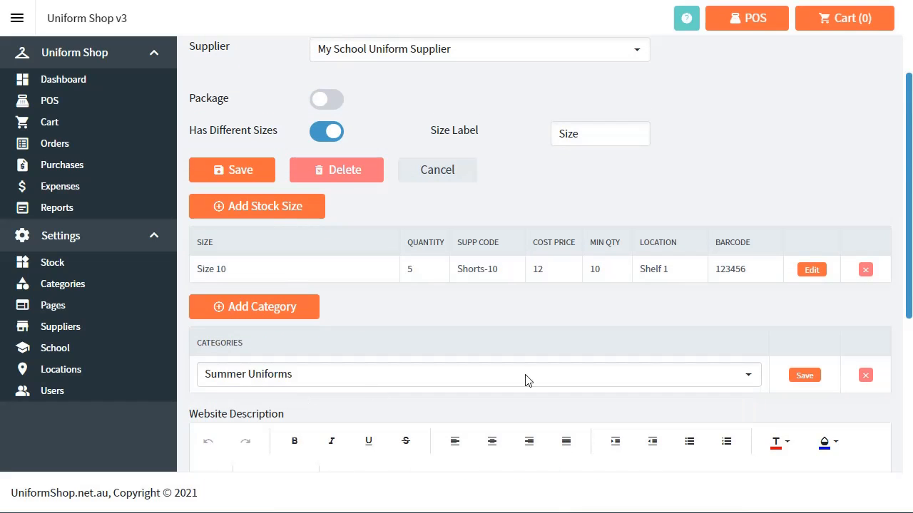
pyautogui.click(805, 375)
# - Enter a short Shorts description as the item's website description and correct its misspelled word
pyautogui.scroll(-3, 513, 427)
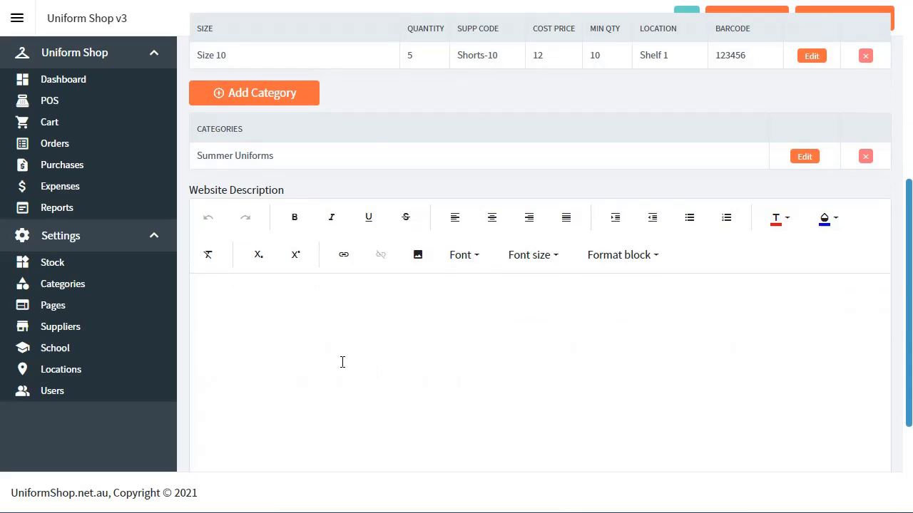
pyautogui.click(343, 357)
pyautogui.write('Short')
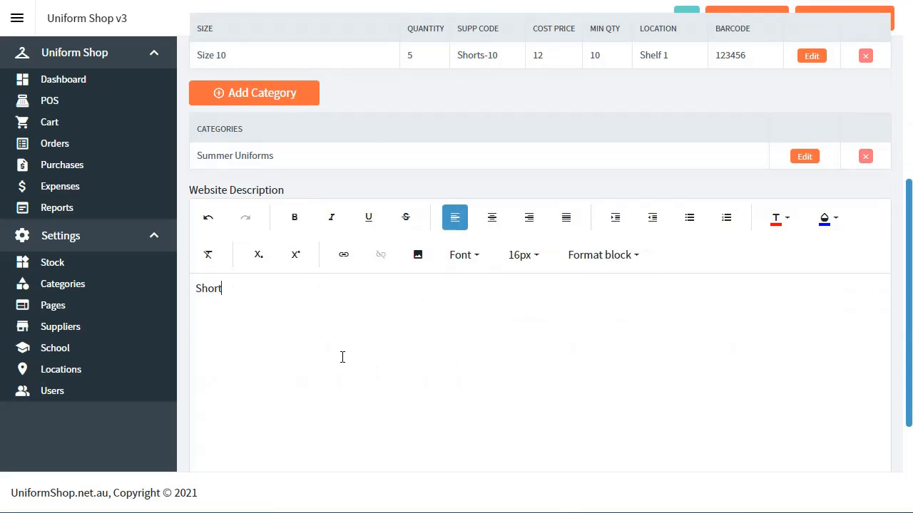
pyautogui.write('s Descirptiom')
pyautogui.press('Return')
pyautogui.rightClick(270, 293)
pyautogui.click(313, 302)
# - Add a second stock size named Size 12 with quantity 3 and supplier code Shorts-12
pyautogui.scroll(5, 335, 263)
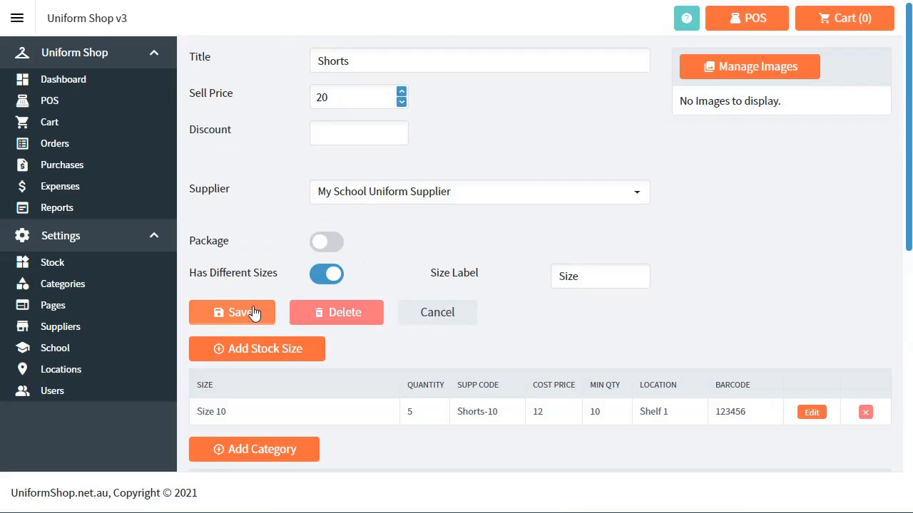
pyautogui.scroll(-1, 272, 403)
pyautogui.click(265, 285)
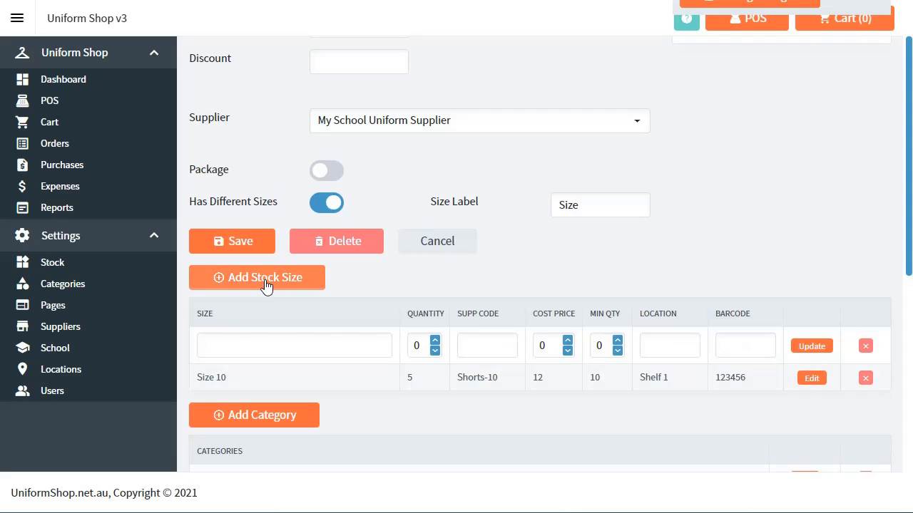
pyautogui.click(229, 354)
pyautogui.write('Siz')
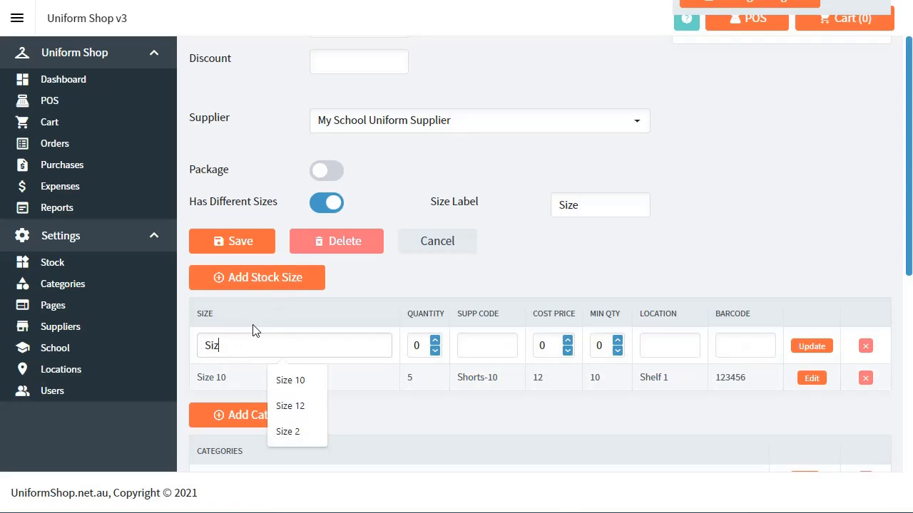
pyautogui.write('e 12')
pyautogui.press('Tab')
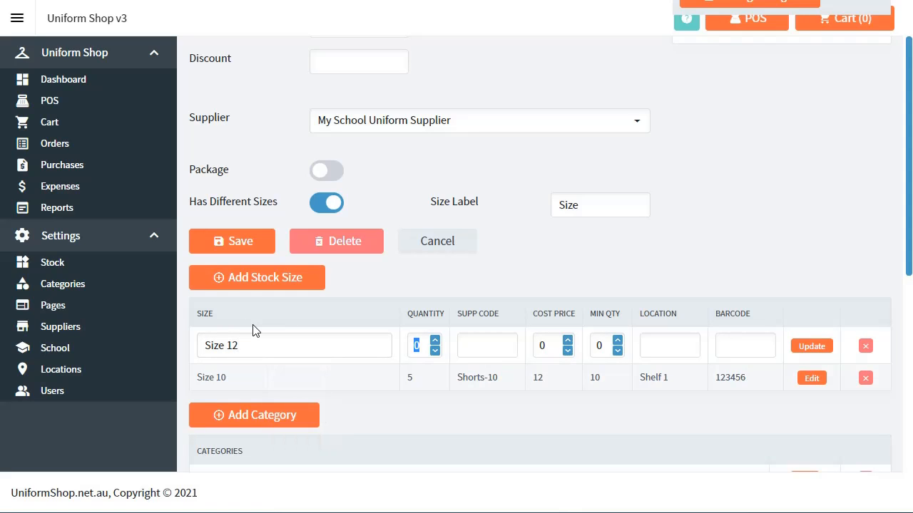
pyautogui.write('3Sho')
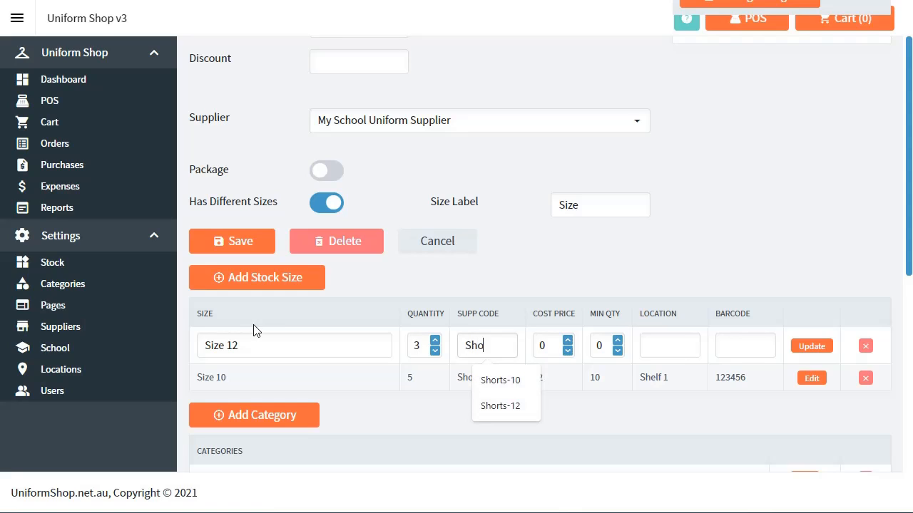
pyautogui.write('rts-12')
pyautogui.press('Tab')
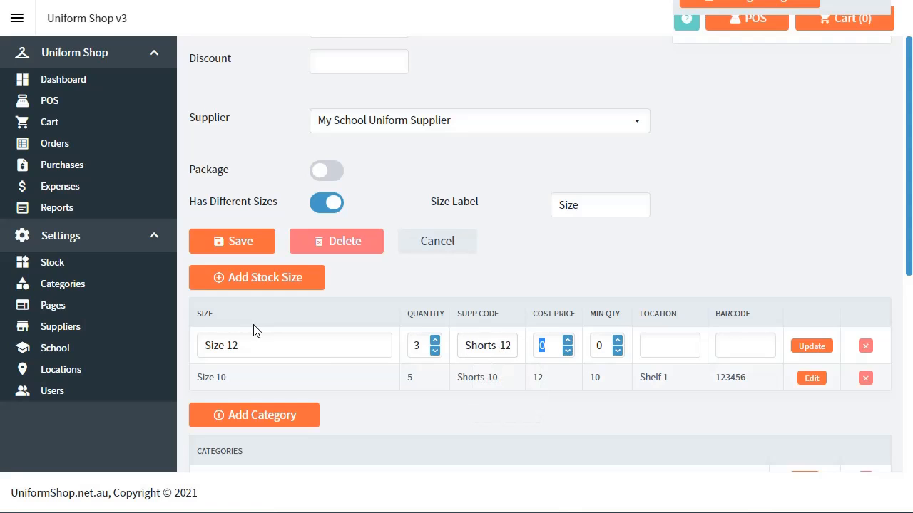
# - Complete the Size 12 entry with cost price 12, minimum quantity 10, location Shelf 2 and barcode 347473, and update it
pyautogui.write('12')
pyautogui.press('Tab')
pyautogui.write('10Shelf')
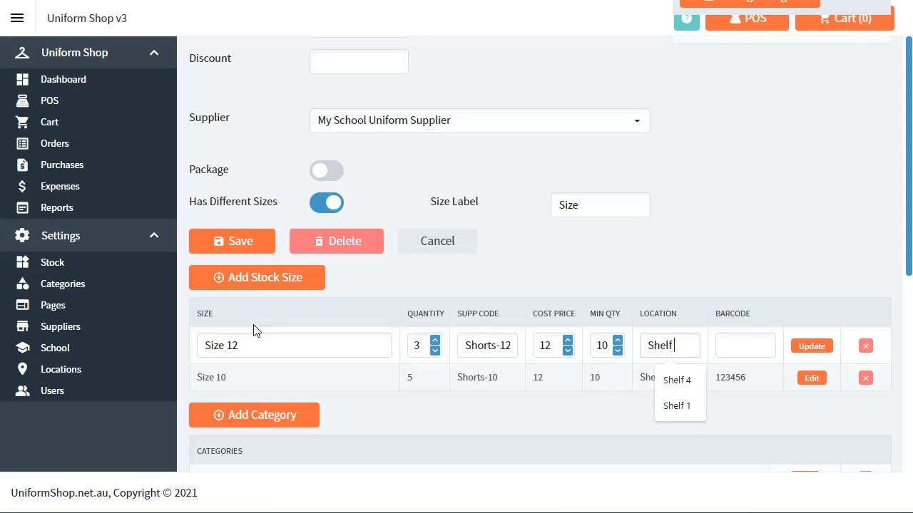
pyautogui.write(' 234')
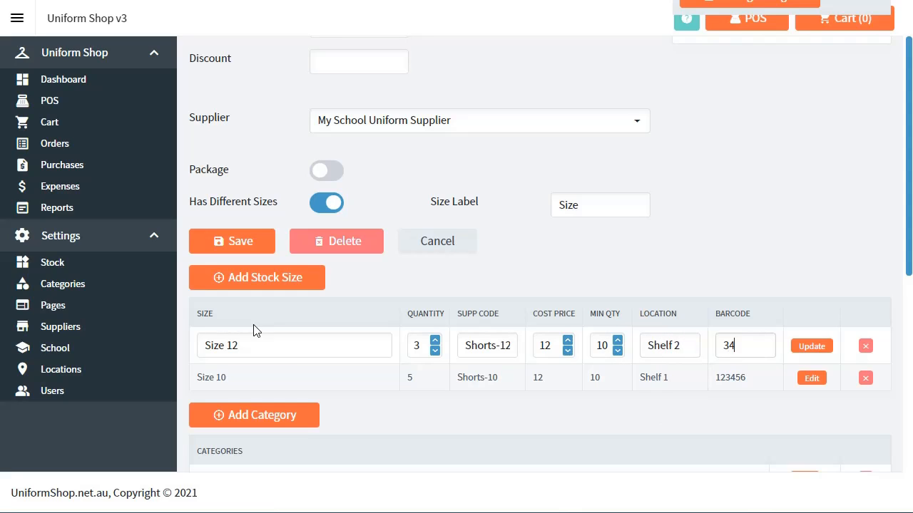
pyautogui.write('7473')
pyautogui.click(809, 347)
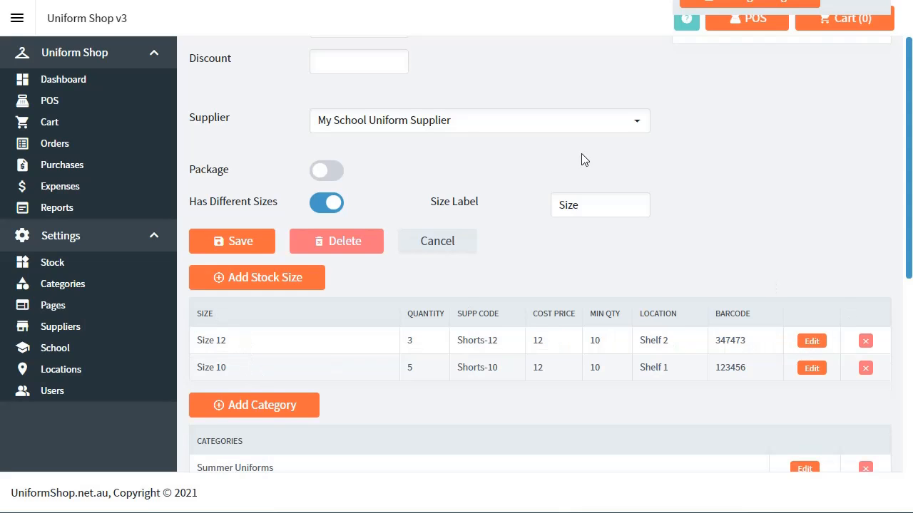
# - Open image management for the Shorts item and upload Shorts1.jpg as its first image
pyautogui.scroll(1, 374, 182)
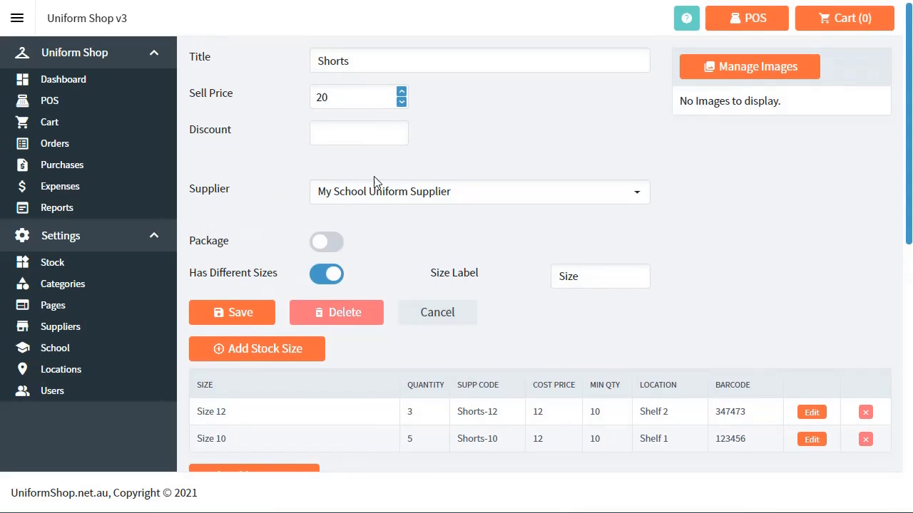
pyautogui.click(749, 74)
pyautogui.click(637, 129)
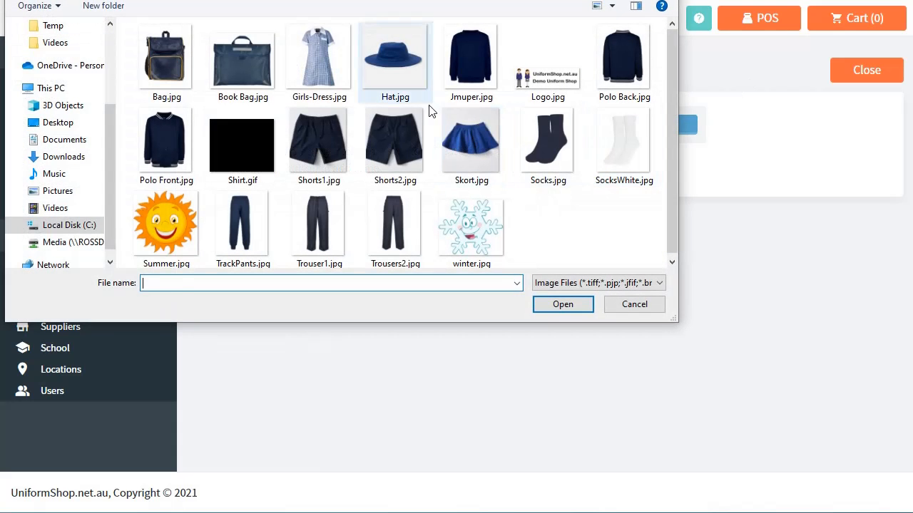
pyautogui.click(318, 142)
pyautogui.click(561, 305)
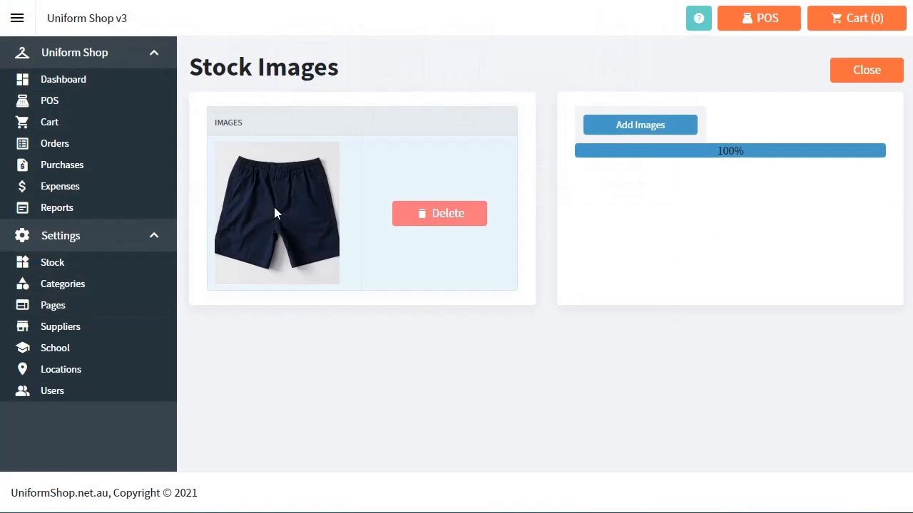
# - Upload Shorts2.jpg as the second stock image, close the image page and save the Shorts item
pyautogui.click(638, 125)
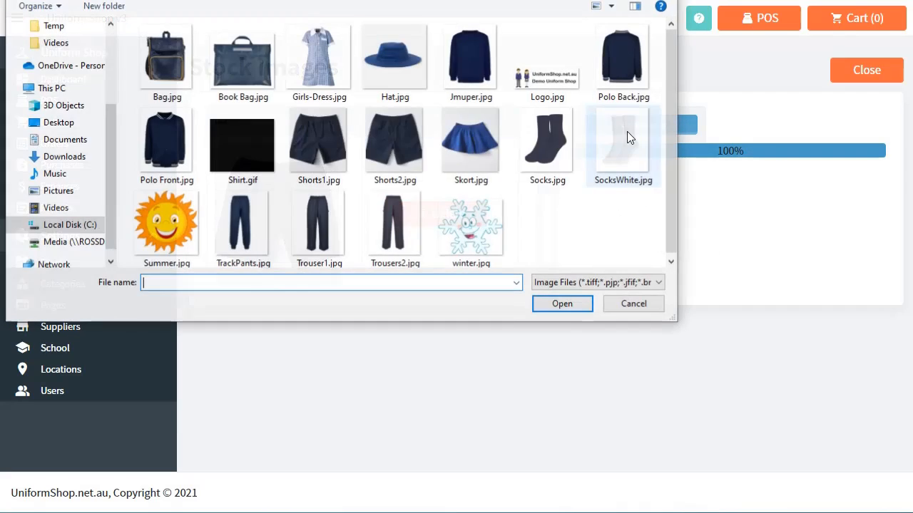
pyautogui.click(385, 135)
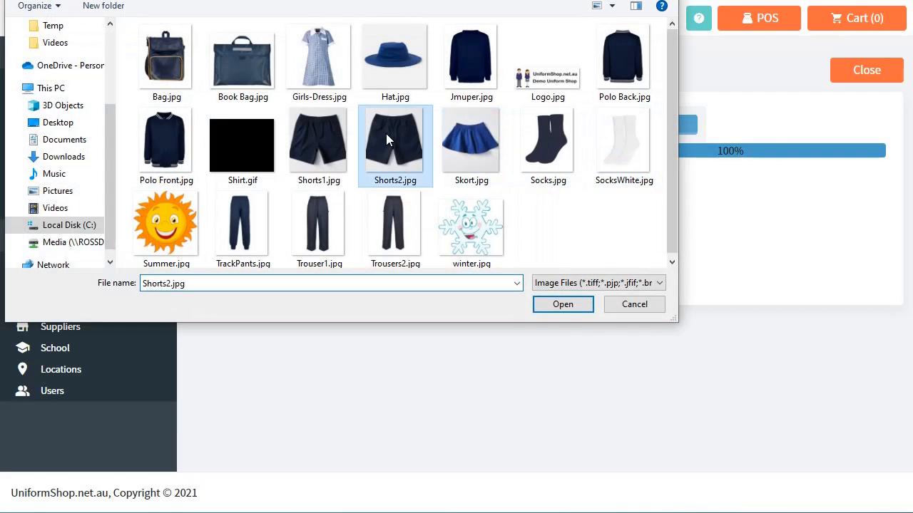
pyautogui.click(570, 308)
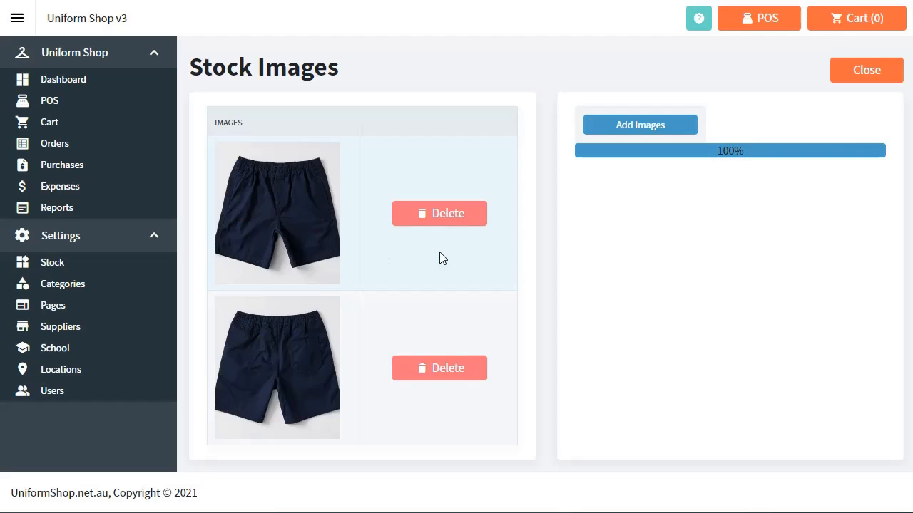
pyautogui.click(866, 70)
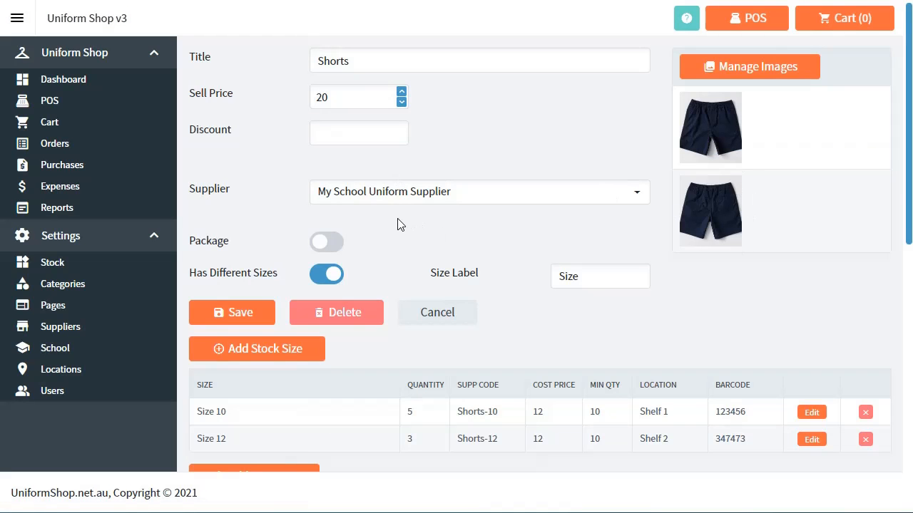
pyautogui.click(252, 325)
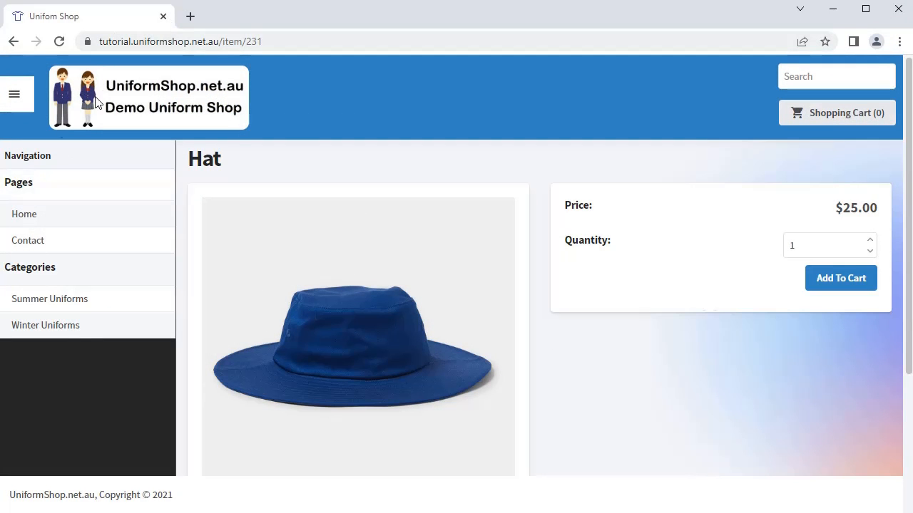
# - On the public shop website, view the Shorts item under Summer Uniforms and preview its size choices by choosing Size 10
pyautogui.click(29, 222)
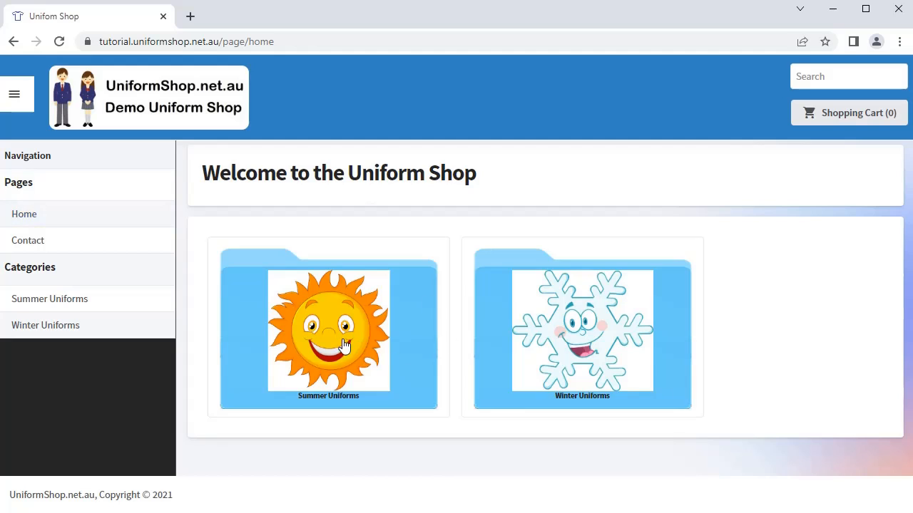
pyautogui.click(336, 344)
pyautogui.scroll(-1, 441, 307)
pyautogui.click(524, 397)
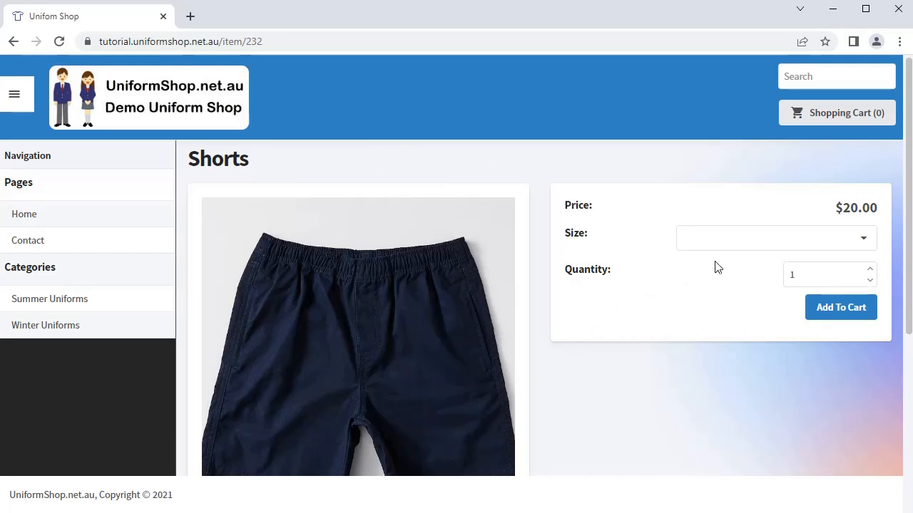
pyautogui.click(750, 240)
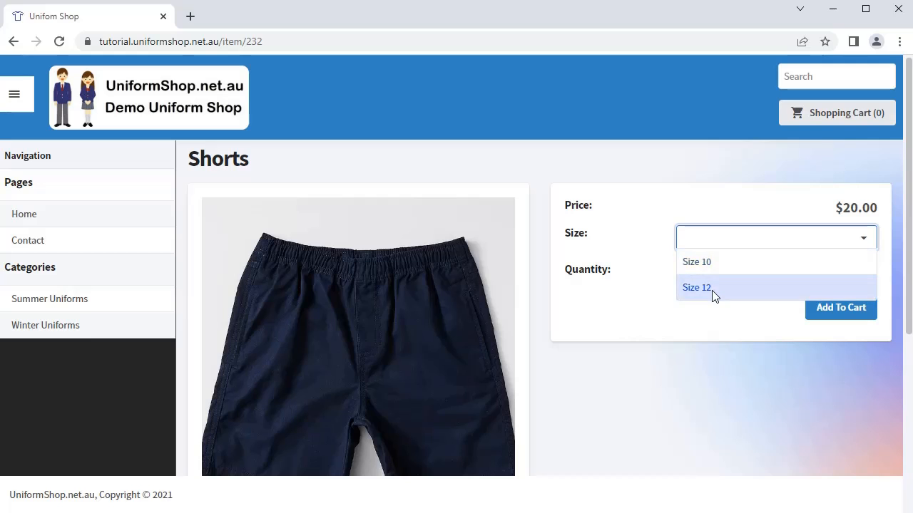
pyautogui.click(712, 261)
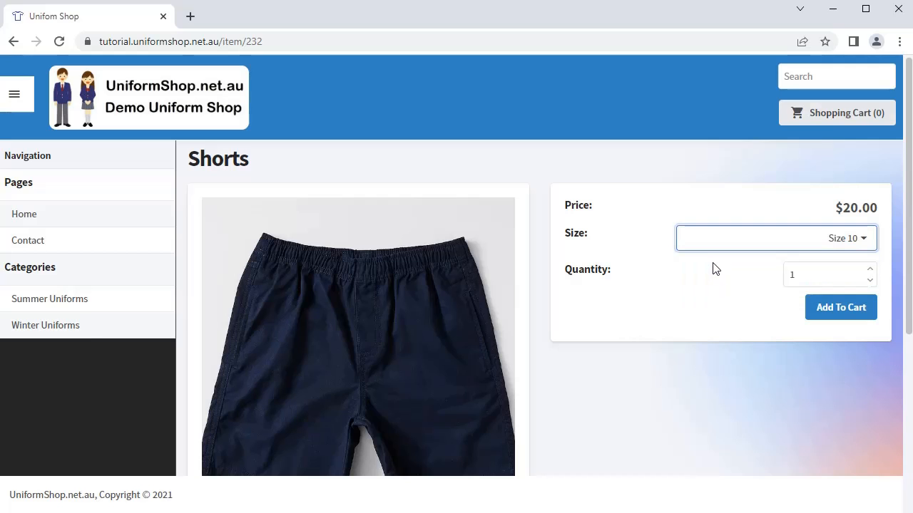
pyautogui.scroll(-3, 632, 287)
pyautogui.click(831, 10)
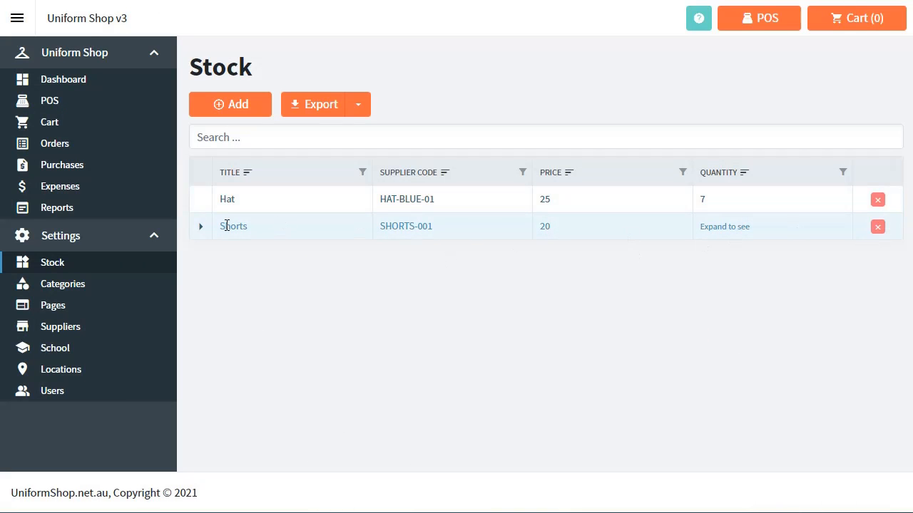
# - Reopen the Shorts stock item and enter "Shorts description" as its website description
pyautogui.click(226, 225)
pyautogui.scroll(-5, 316, 407)
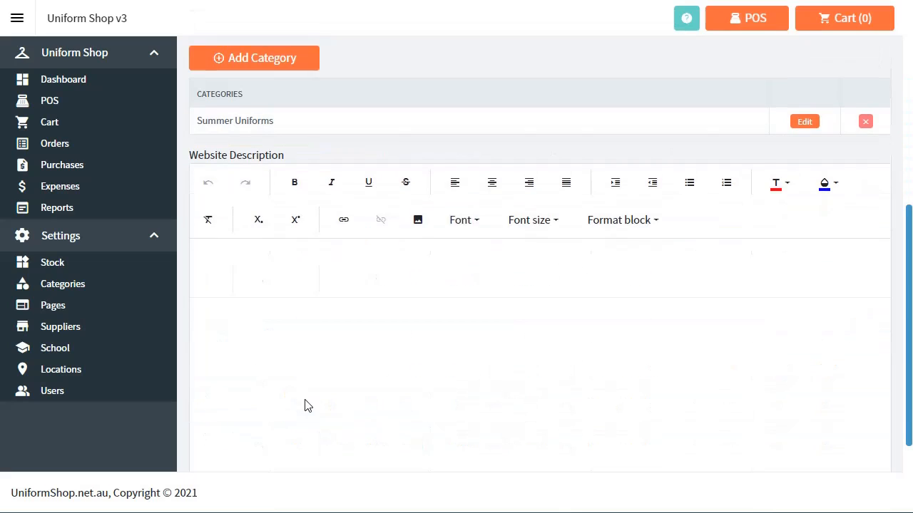
pyautogui.click(283, 359)
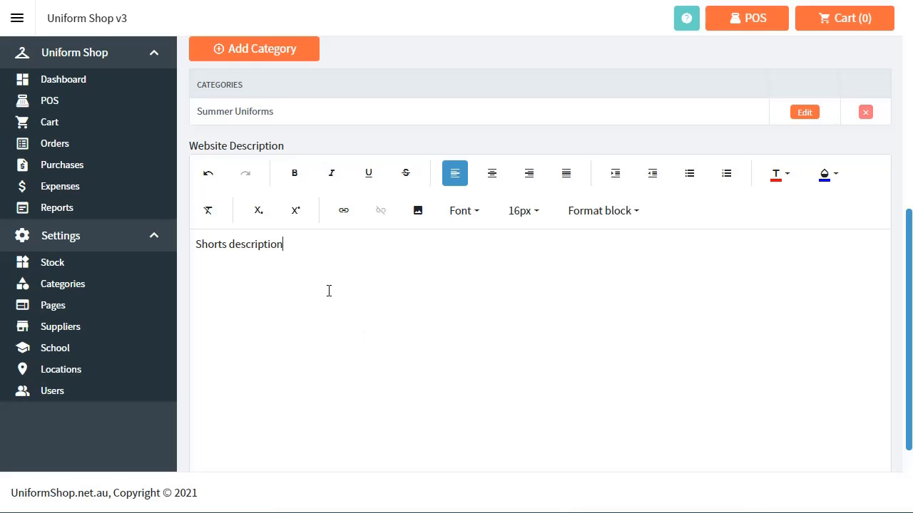
pyautogui.scroll(3, 229, 171)
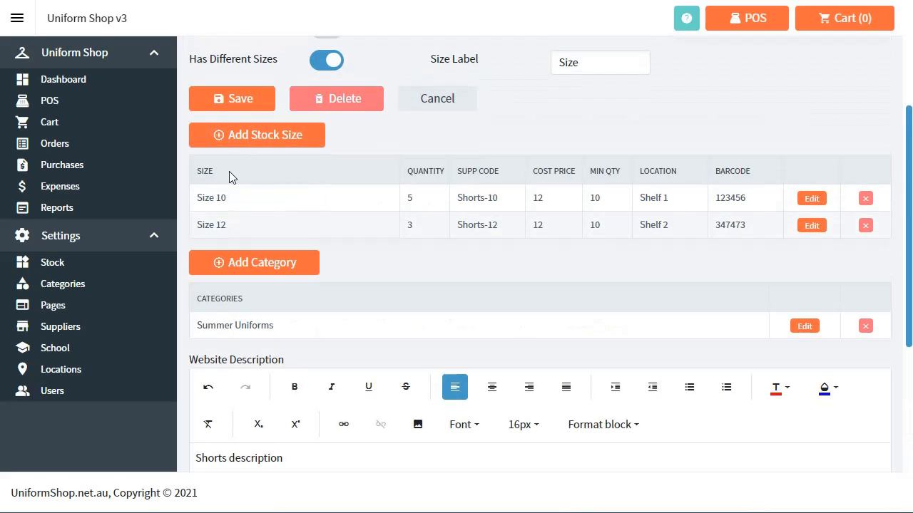
# - Save the Shorts stock item and check its description on the refreshed Shorts page of the public shop website
pyautogui.click(238, 98)
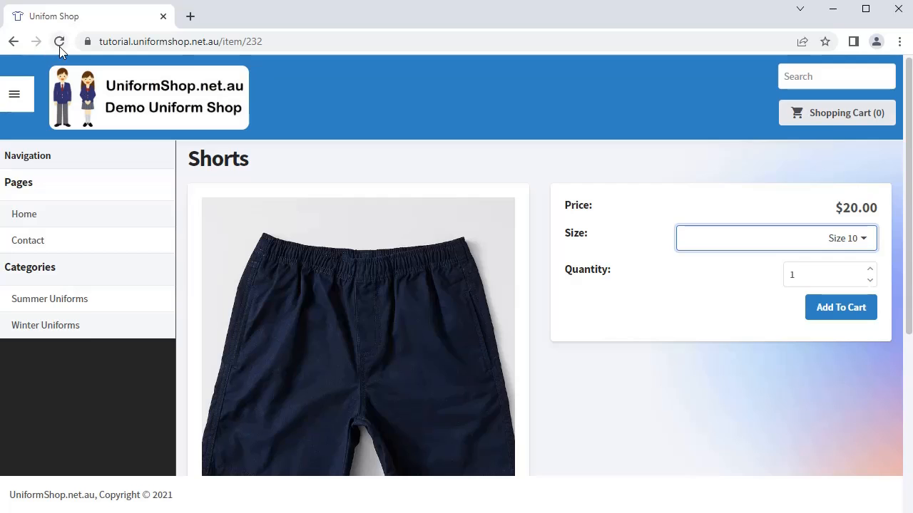
pyautogui.click(59, 45)
pyautogui.scroll(-5, 484, 289)
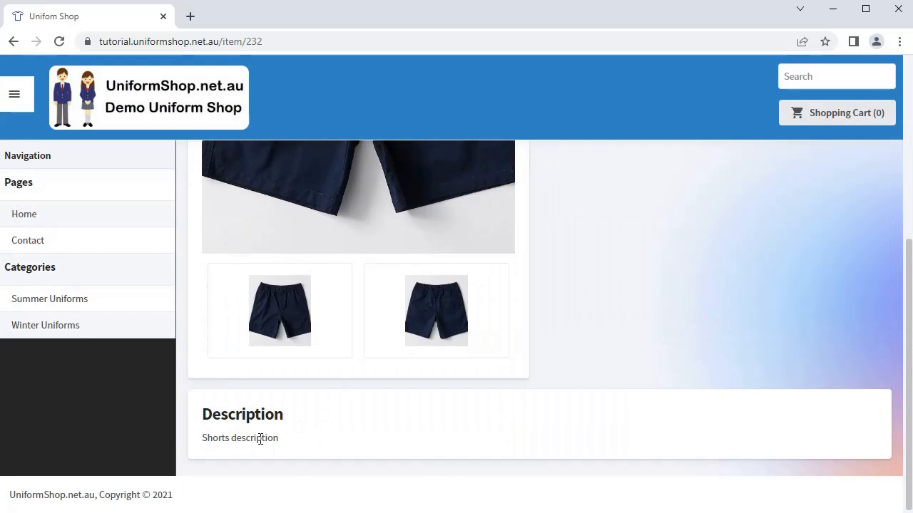
pyautogui.moveTo(260, 440); pyautogui.dragTo(546, 452)
pyautogui.scroll(5, 527, 412)
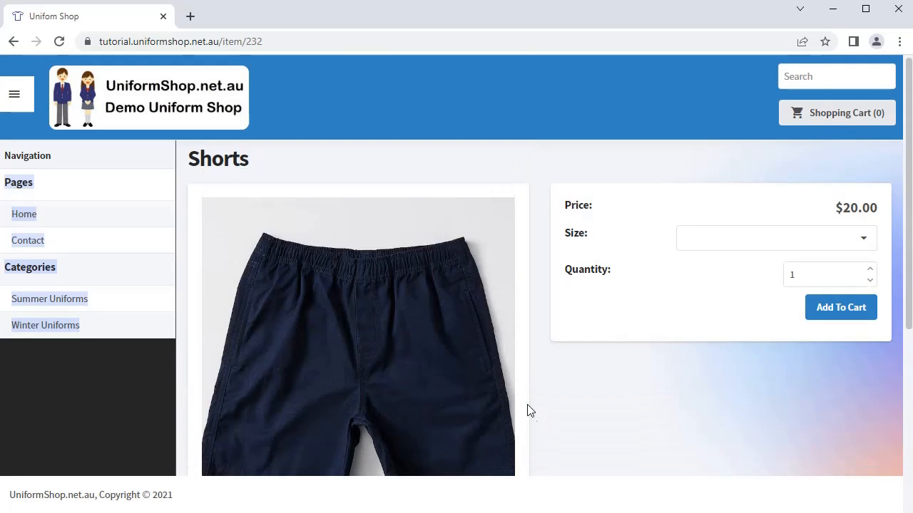
pyautogui.click(521, 179)
pyautogui.click(832, 8)
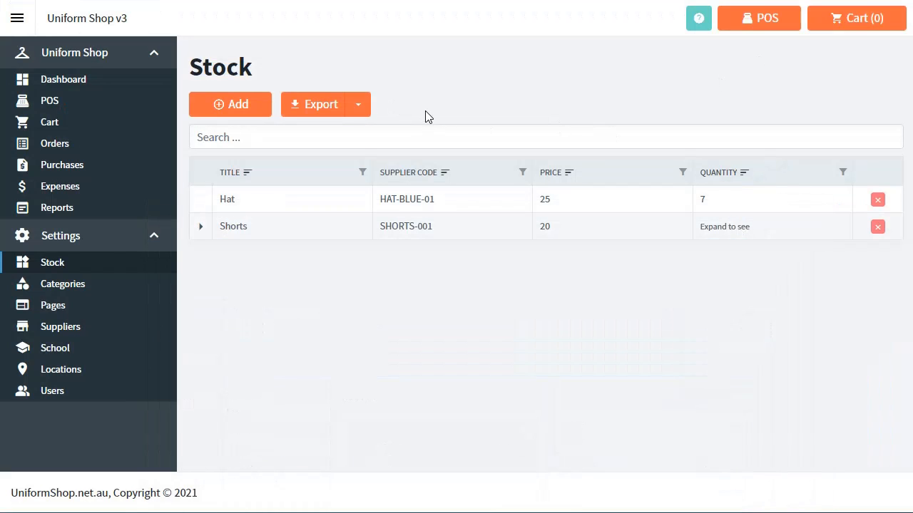
# - Add a stock item titled "New Student Package" with sell price 60 and supplier My School Uniform Supplier
pyautogui.click(237, 107)
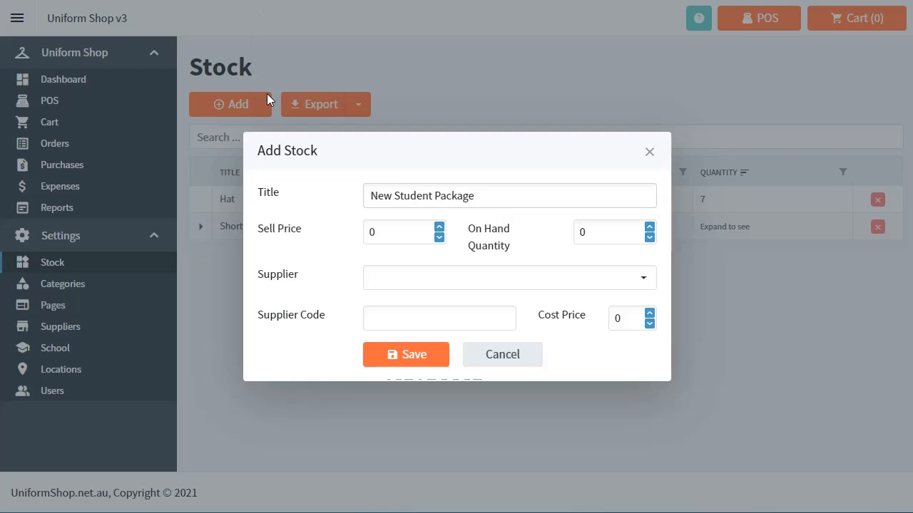
pyautogui.press('Tab')
pyautogui.click(644, 286)
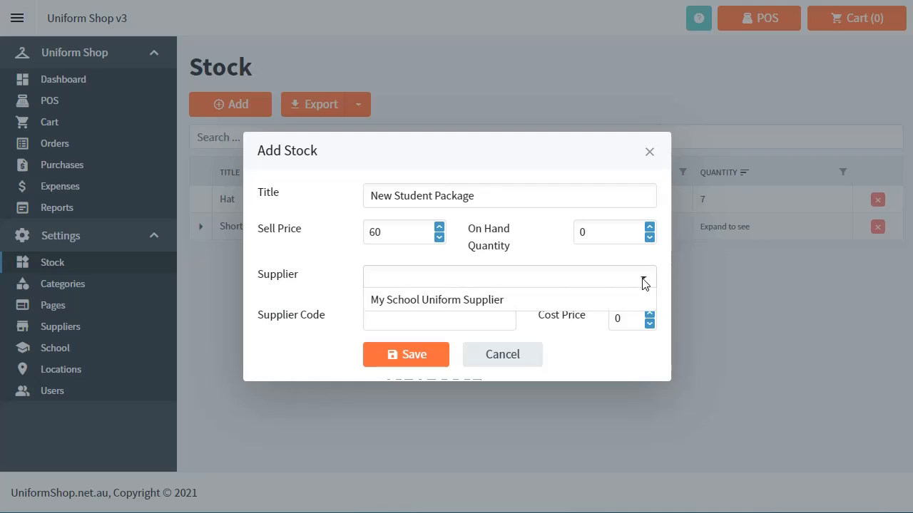
pyautogui.click(457, 298)
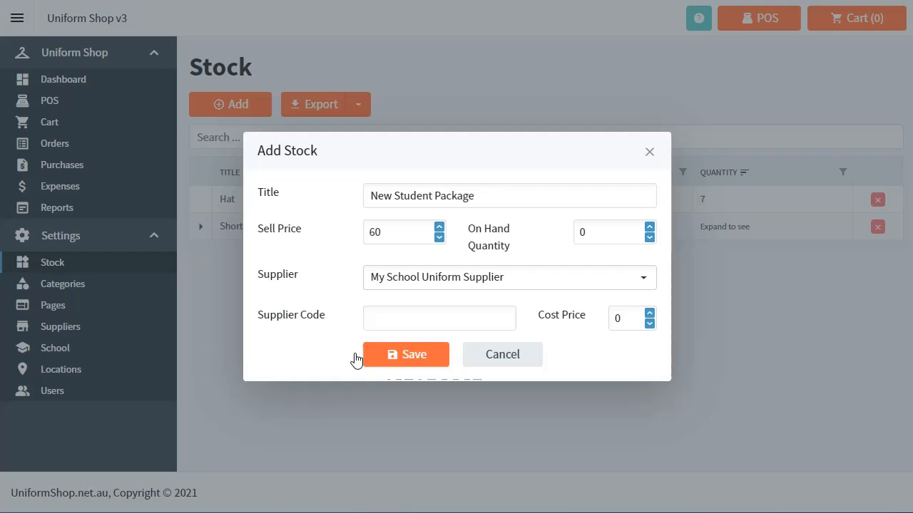
pyautogui.click(409, 360)
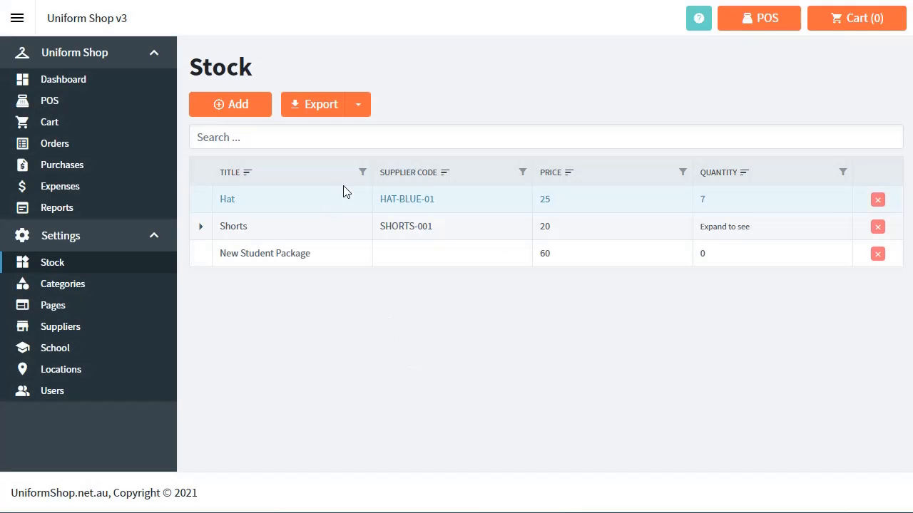
# - Open the New Student Package stock item and turn on its Package option
pyautogui.click(272, 254)
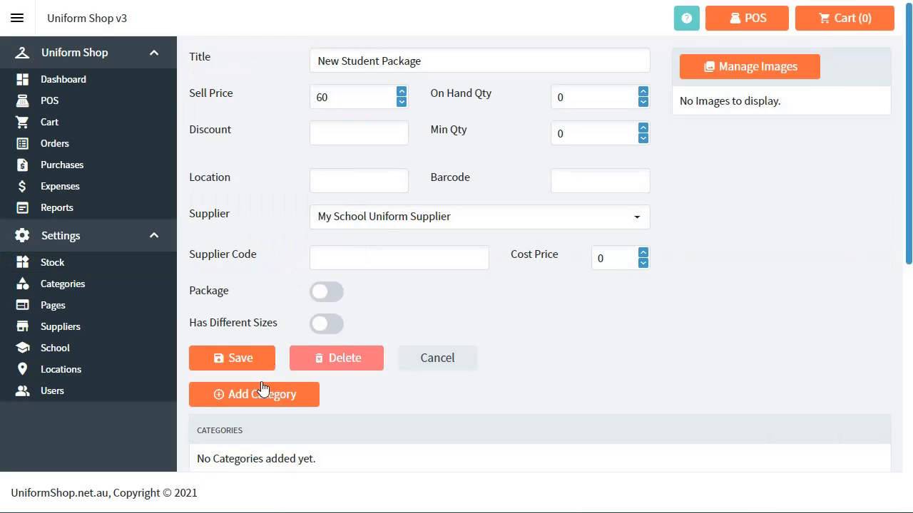
pyautogui.click(332, 295)
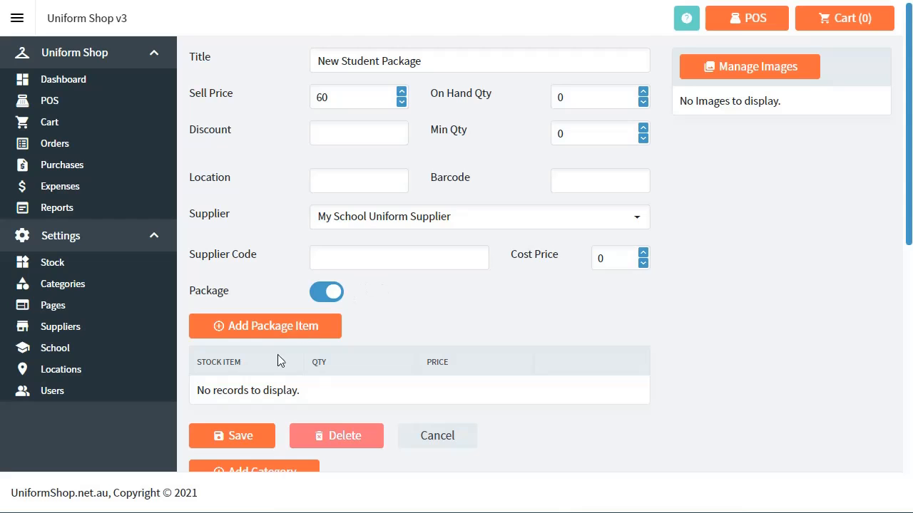
pyautogui.scroll(-2, 260, 371)
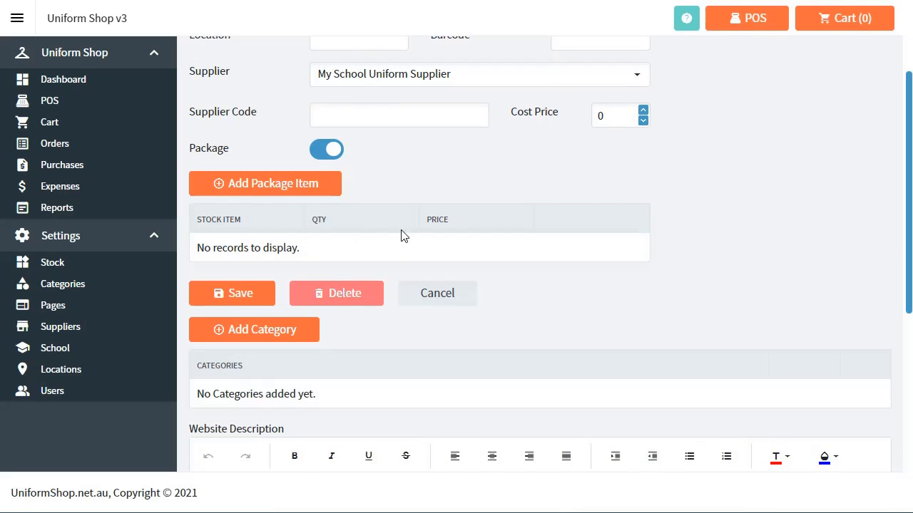
# - Add the Hat to the package with quantity 1 and no price, and delete that package item again
pyautogui.click(267, 188)
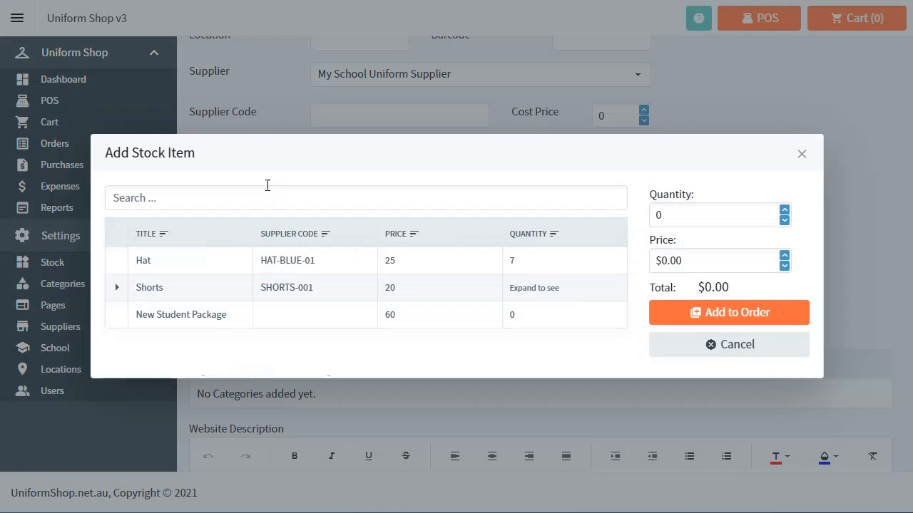
pyautogui.click(189, 269)
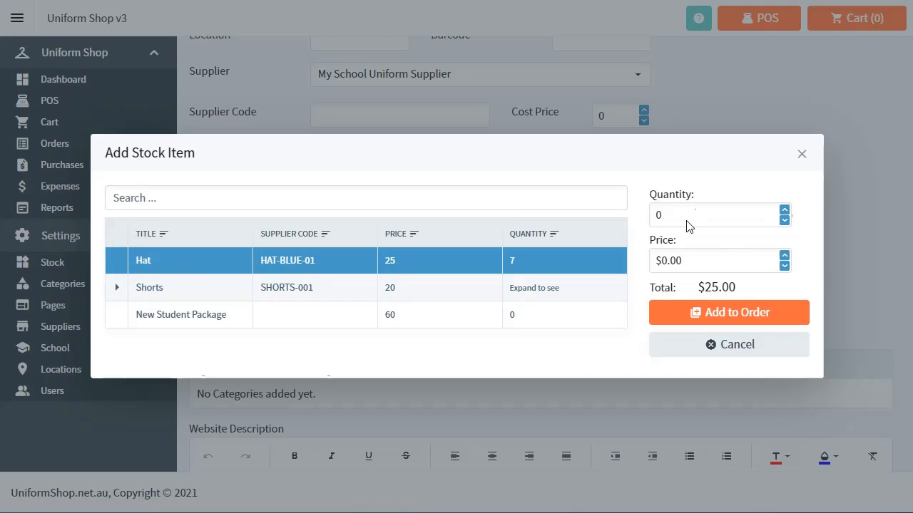
pyautogui.click(784, 210)
pyautogui.moveTo(708, 261); pyautogui.dragTo(645, 261)
pyautogui.click(710, 312)
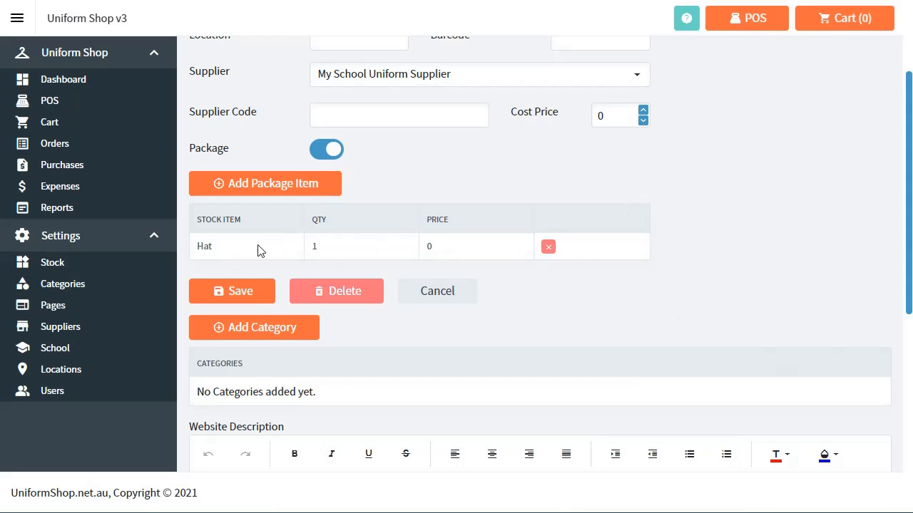
pyautogui.click(547, 249)
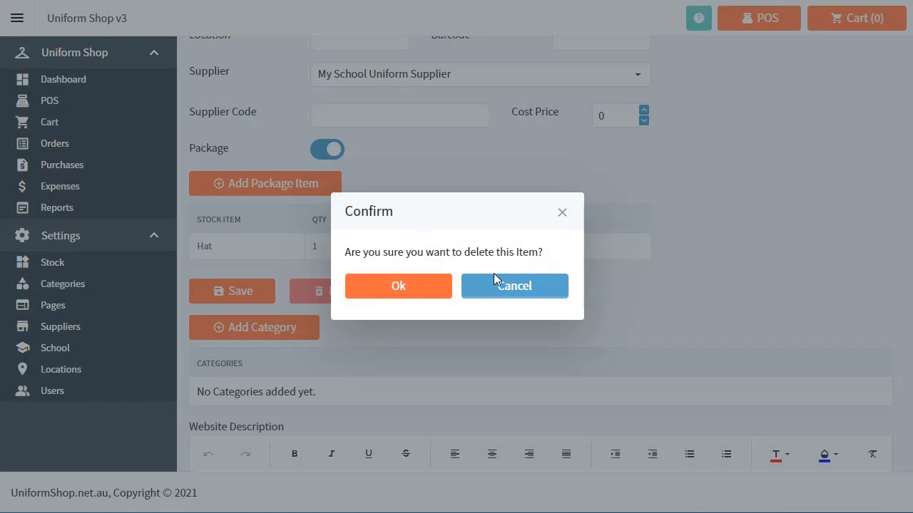
pyautogui.click(401, 291)
# - Add the Hat as a package item with quantity 1 and price 22
pyautogui.click(289, 187)
pyautogui.click(383, 261)
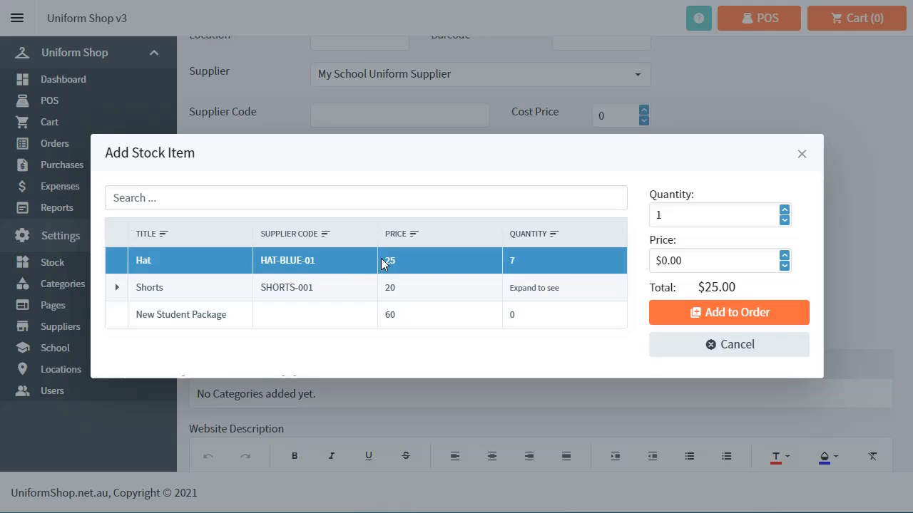
pyautogui.click(720, 264)
pyautogui.write('22')
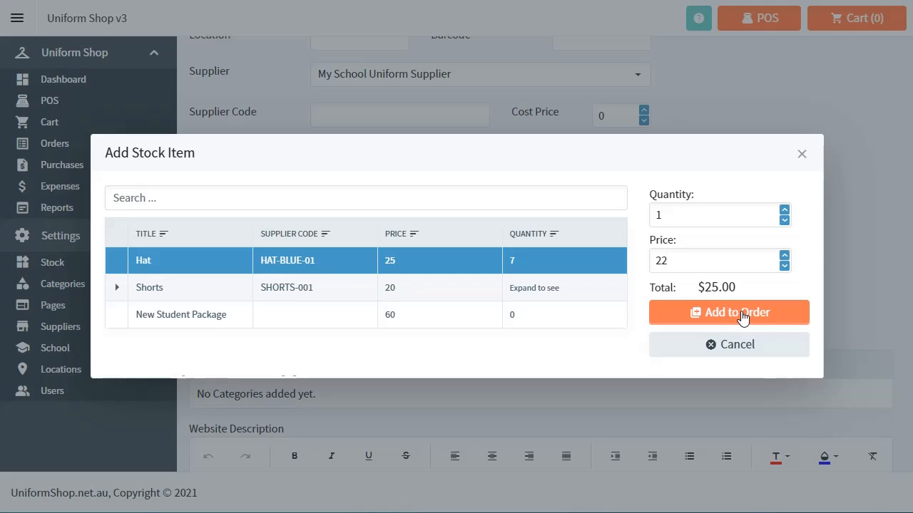
pyautogui.click(742, 318)
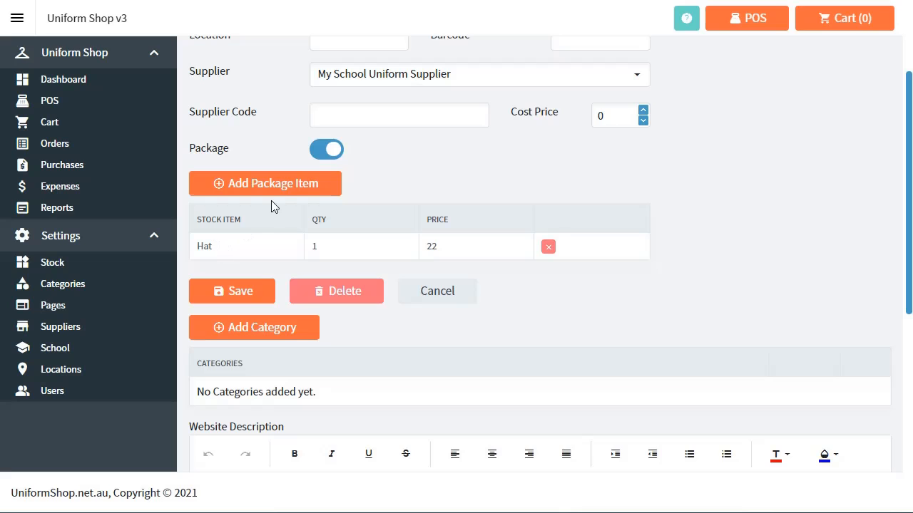
# - Add the Shorts as a package item with quantity 2 and price 20, leaving the size unset, and save the package
pyautogui.click(271, 185)
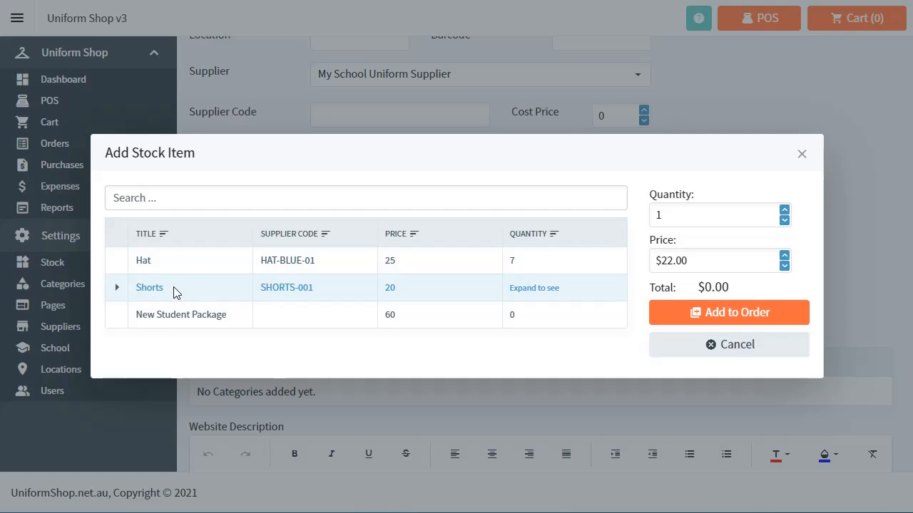
pyautogui.click(117, 288)
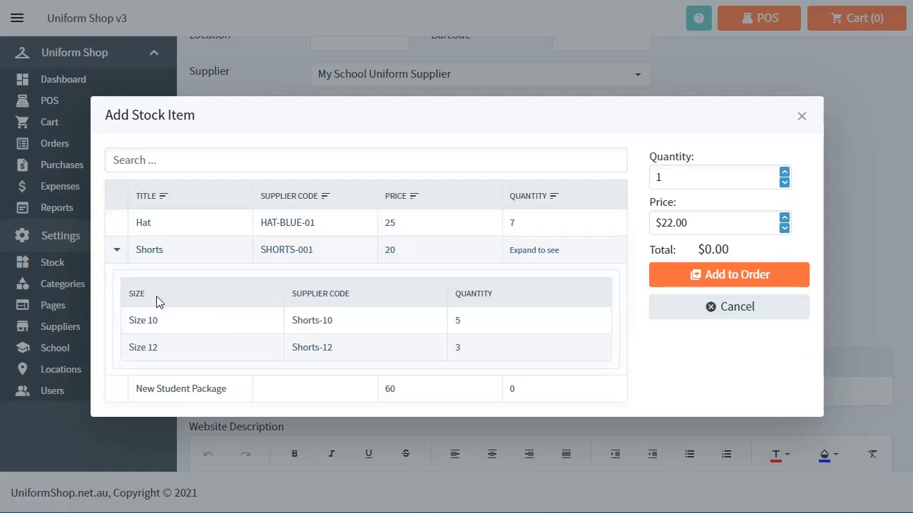
pyautogui.click(171, 255)
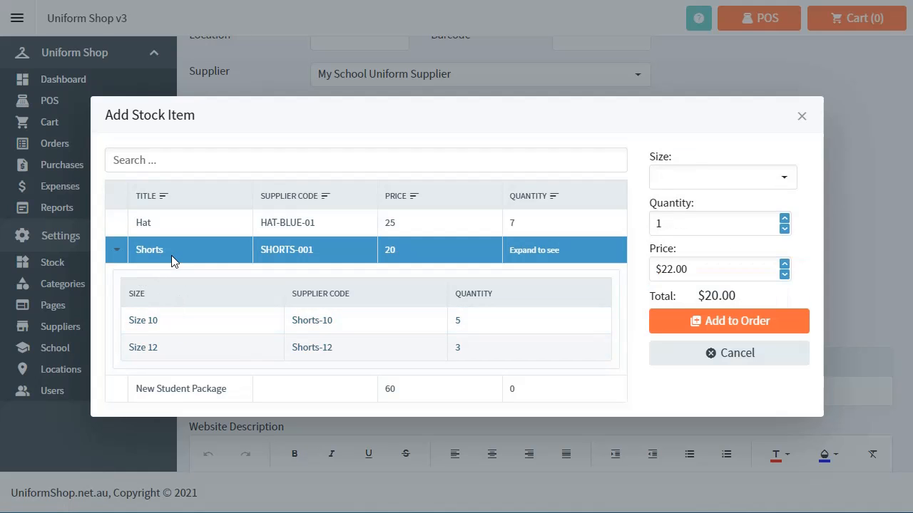
pyautogui.click(117, 251)
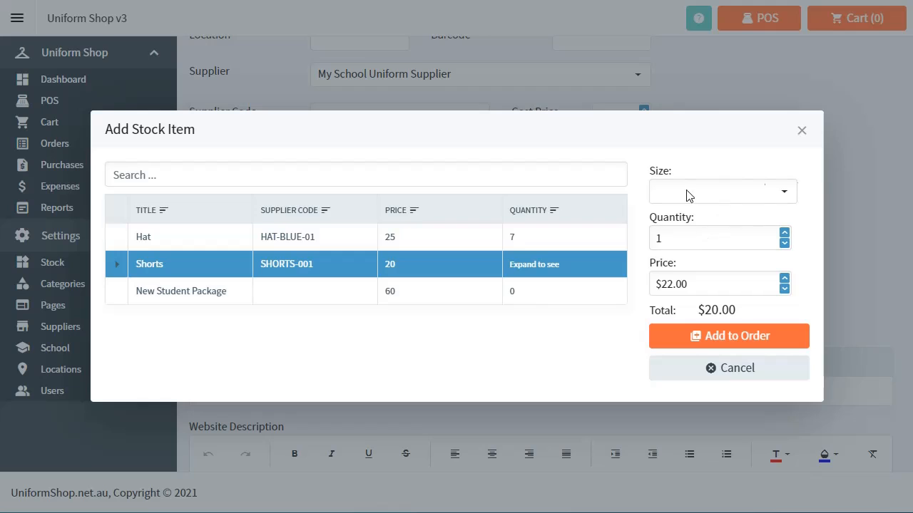
pyautogui.doubleClick(679, 240)
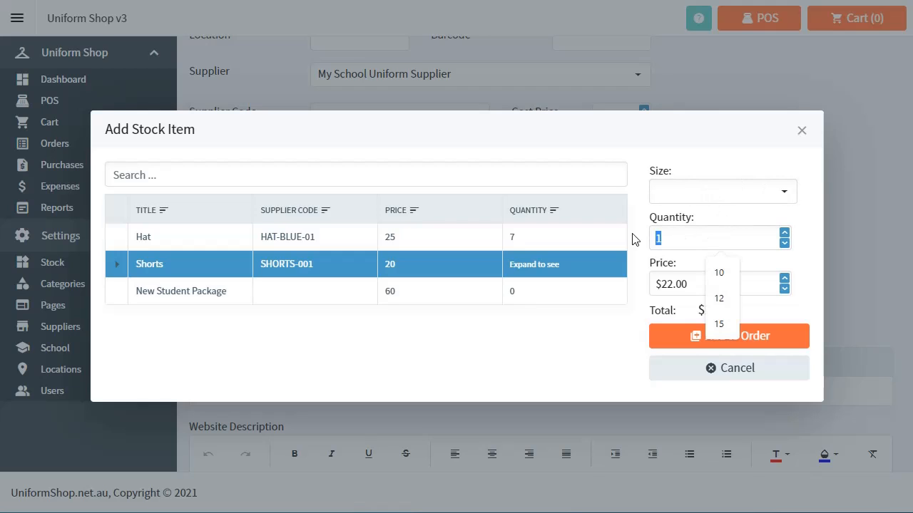
pyautogui.write('2')
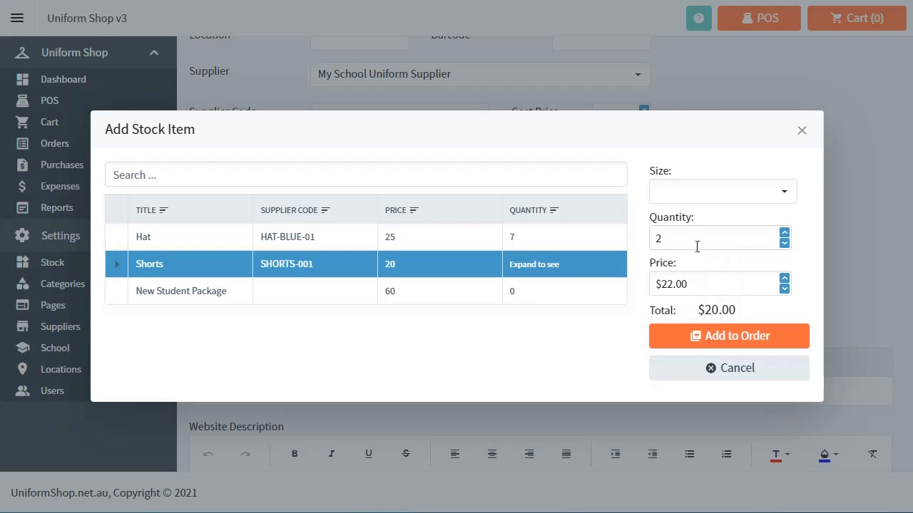
pyautogui.doubleClick(700, 281)
pyautogui.write('20')
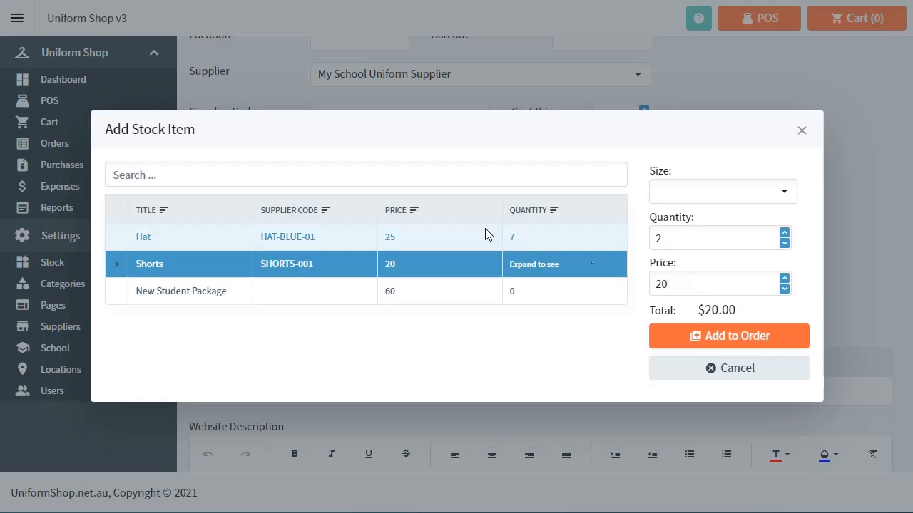
pyautogui.click(731, 334)
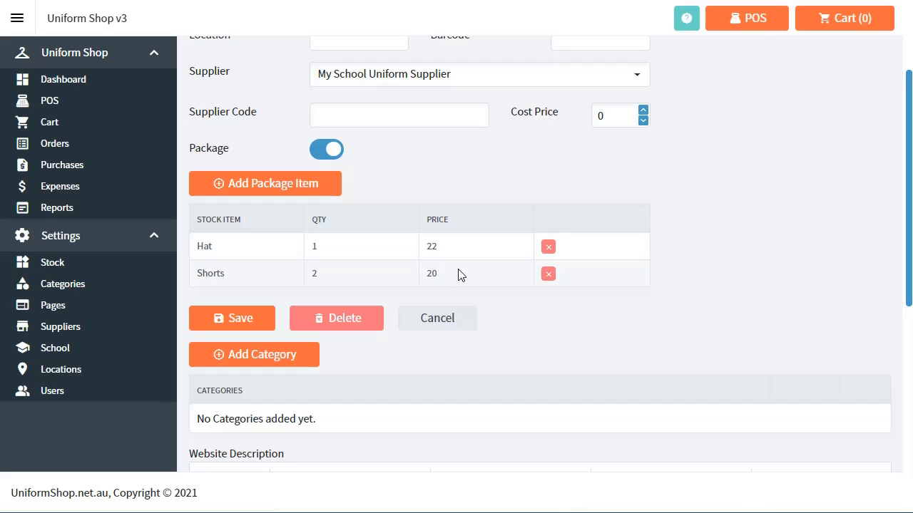
pyautogui.click(243, 321)
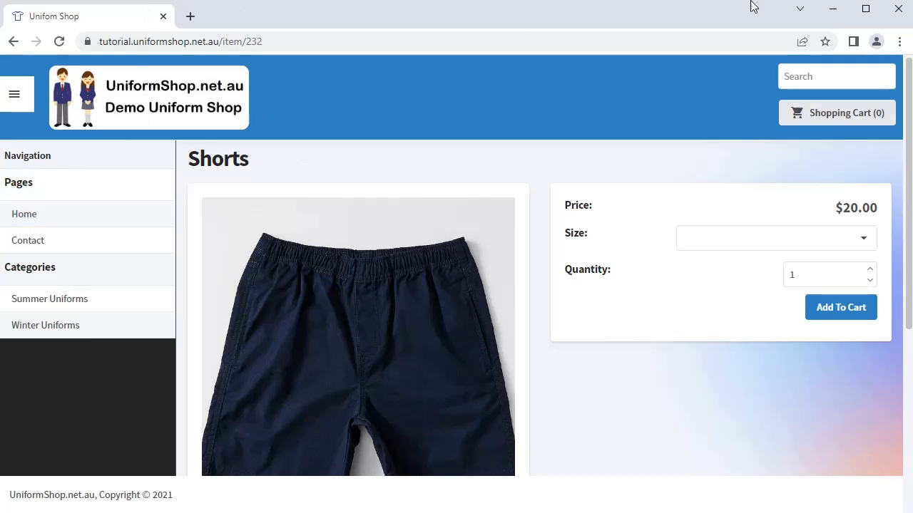
# - Reopen the New Student Package stock item, assign it the Winter Uniforms category and save it
pyautogui.click(836, 10)
pyautogui.click(334, 259)
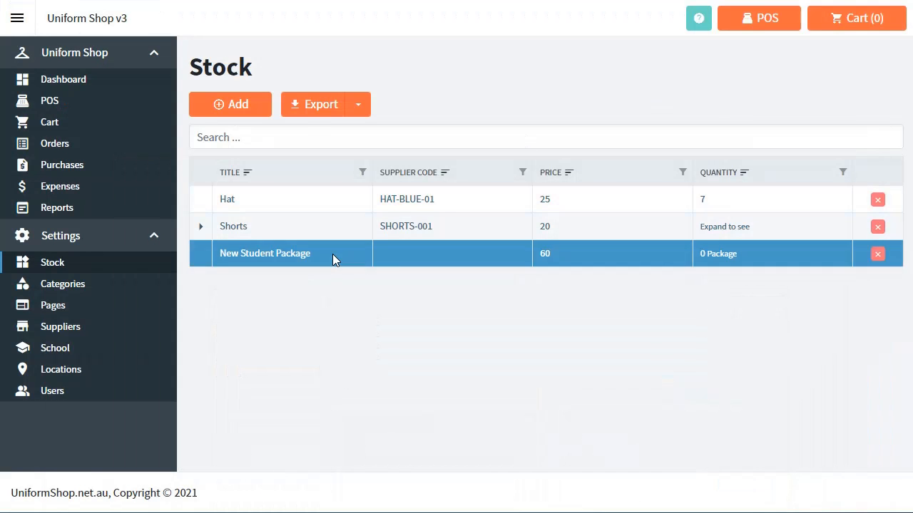
pyautogui.scroll(-4, 397, 306)
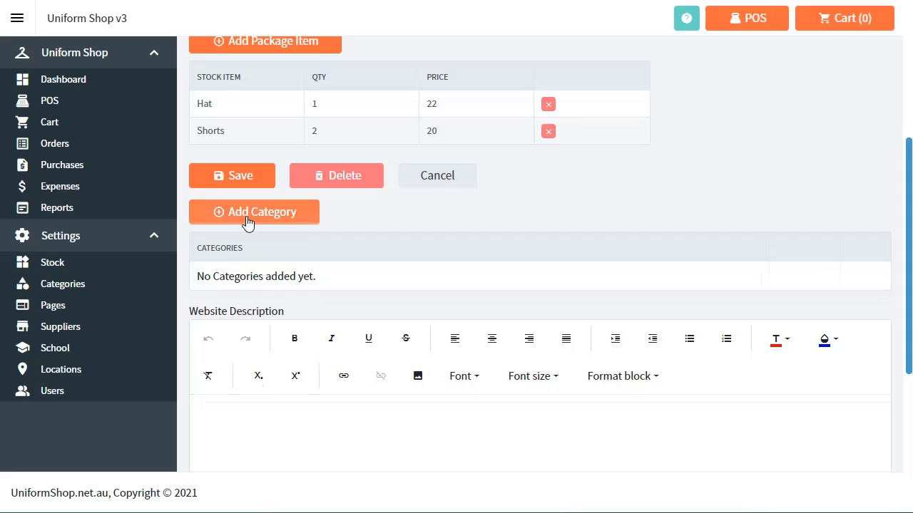
pyautogui.click(247, 217)
pyautogui.click(750, 283)
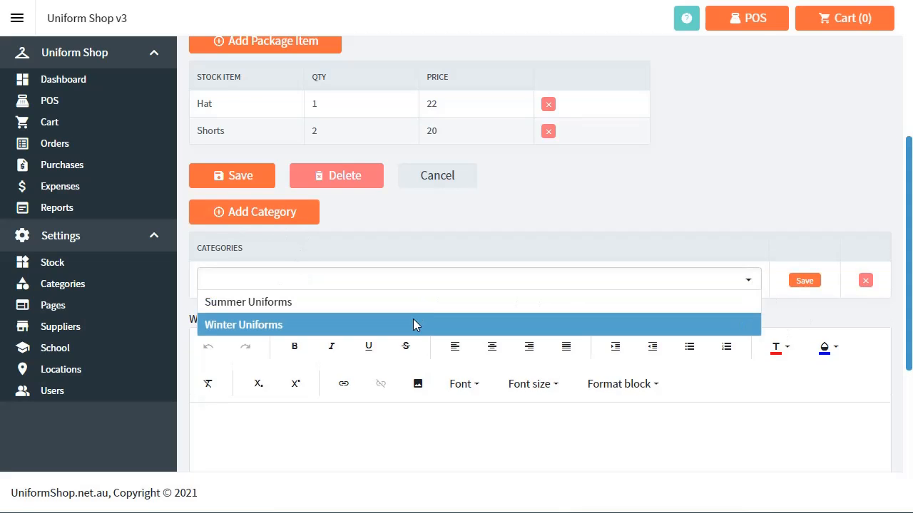
pyautogui.click(419, 324)
pyautogui.click(811, 280)
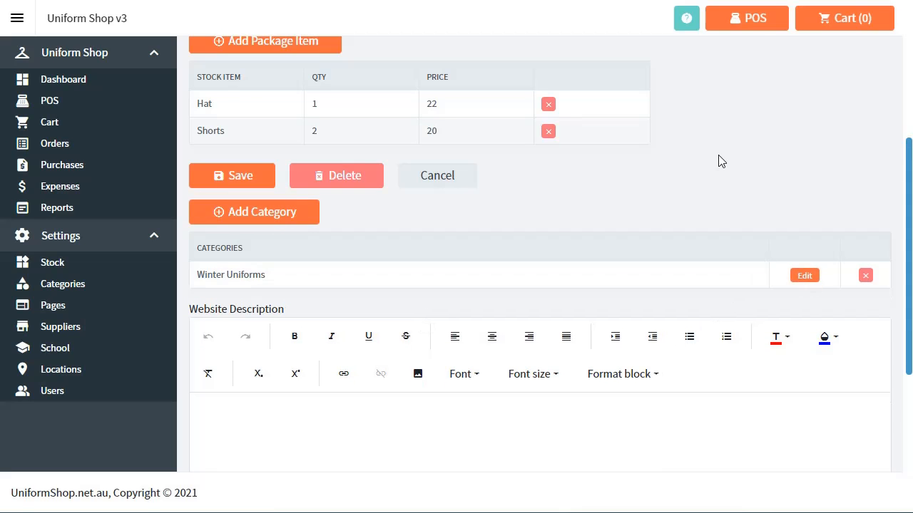
pyautogui.scroll(4, 717, 159)
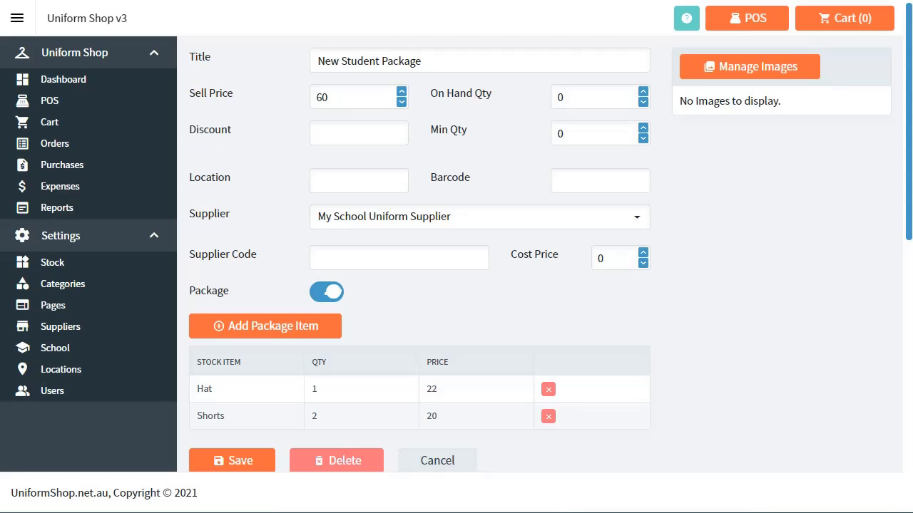
pyautogui.scroll(-3, 297, 424)
pyautogui.click(246, 250)
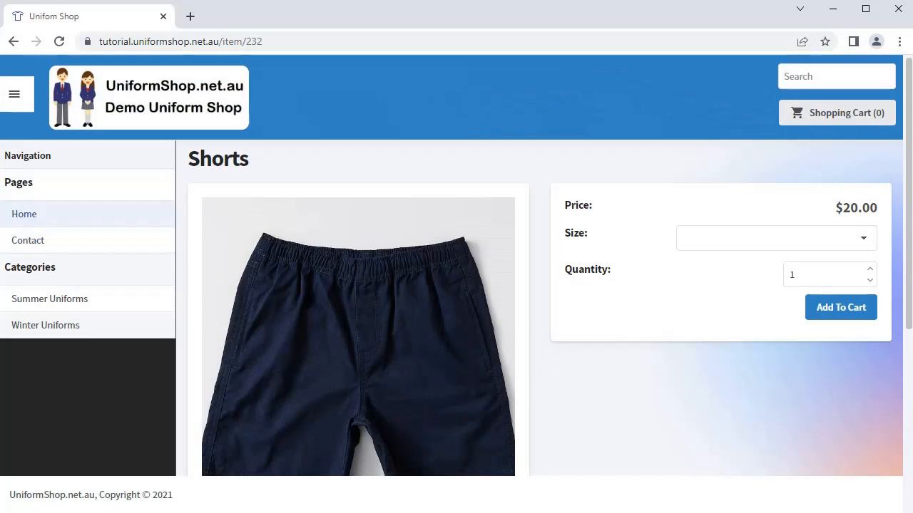
# - On the public shop website, open New Student Package under Winter Uniforms and look over its images and package items
pyautogui.click(33, 215)
pyautogui.click(608, 318)
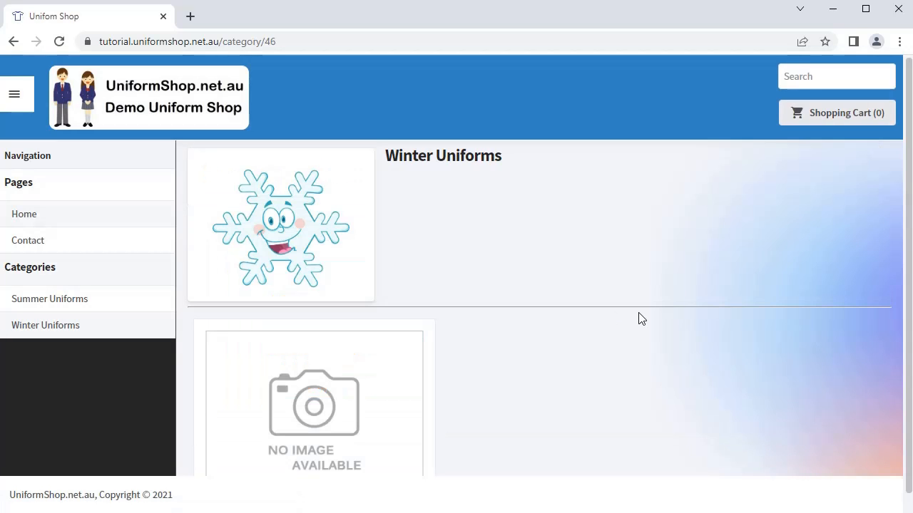
pyautogui.scroll(-1, 585, 311)
pyautogui.click(45, 218)
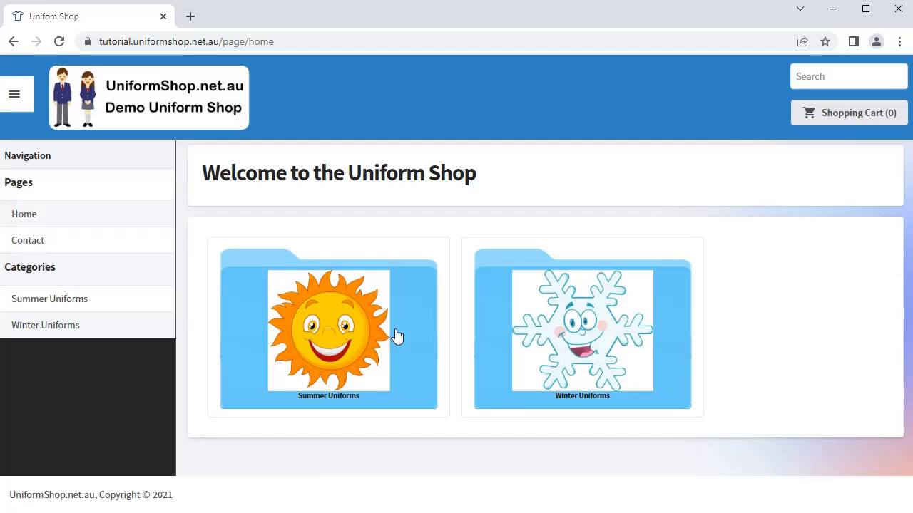
pyautogui.click(644, 336)
pyautogui.click(311, 414)
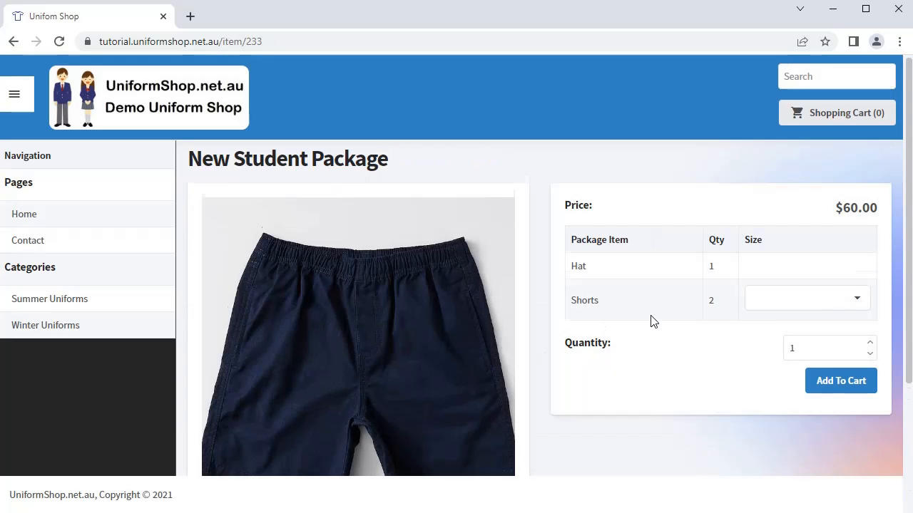
pyautogui.scroll(-1, 657, 317)
pyautogui.scroll(1, 678, 303)
pyautogui.scroll(-1, 389, 229)
pyautogui.scroll(1, 413, 242)
# - Preview the package's order options by choosing Size 12 for the Shorts and raising the package quantity to 2 and back to 1
pyautogui.click(787, 301)
pyautogui.click(859, 300)
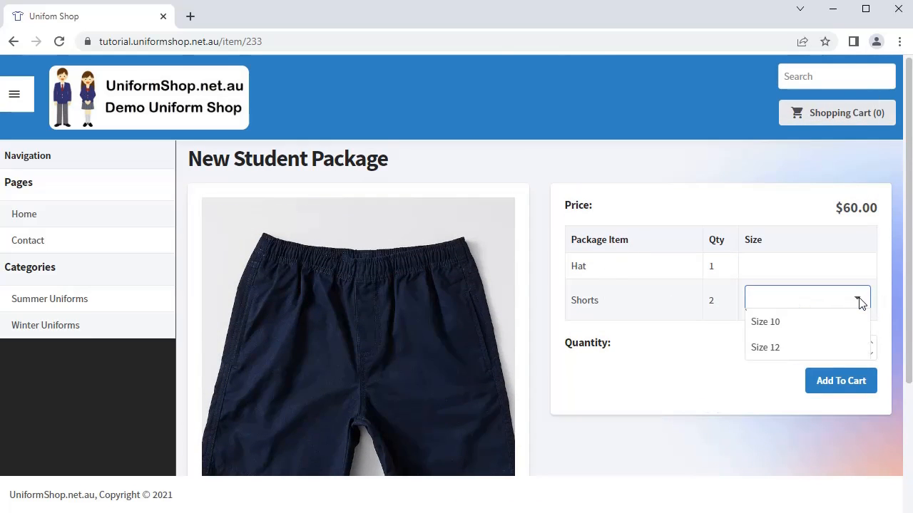
pyautogui.click(782, 349)
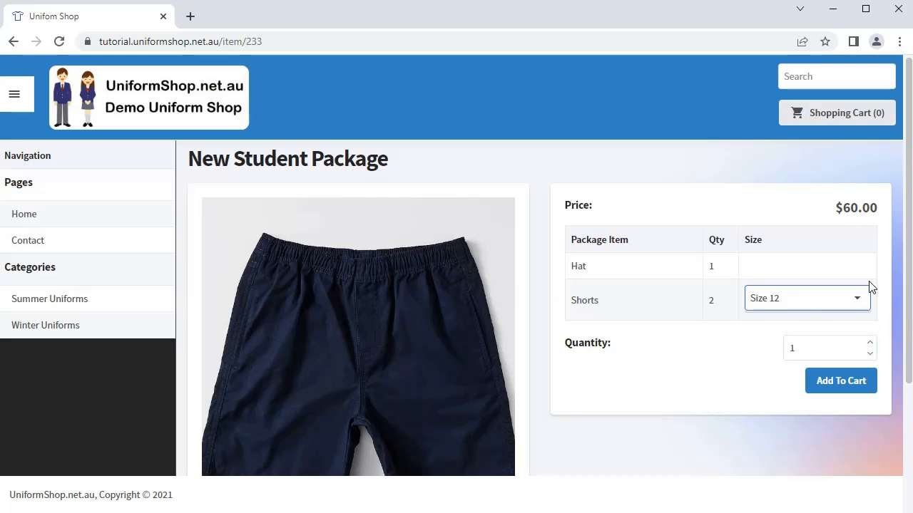
pyautogui.click(871, 343)
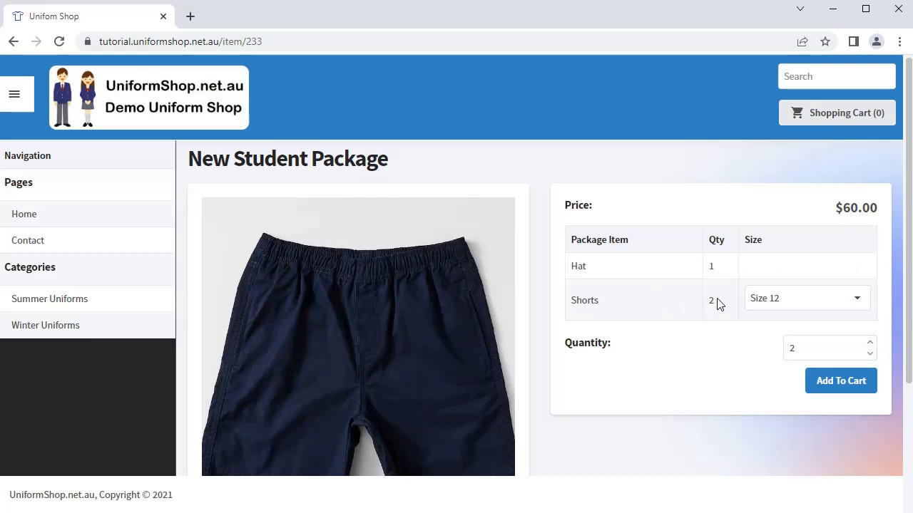
pyautogui.click(870, 353)
pyautogui.scroll(-3, 672, 393)
pyautogui.scroll(3, 678, 383)
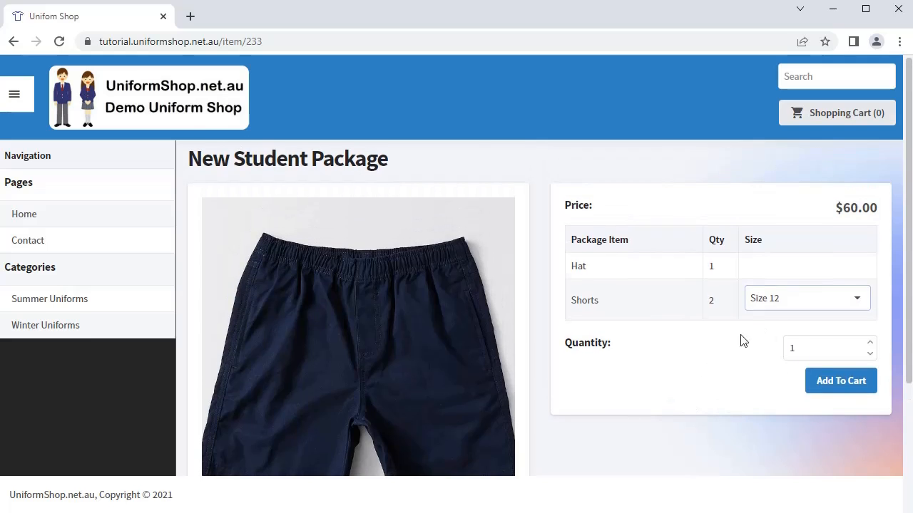